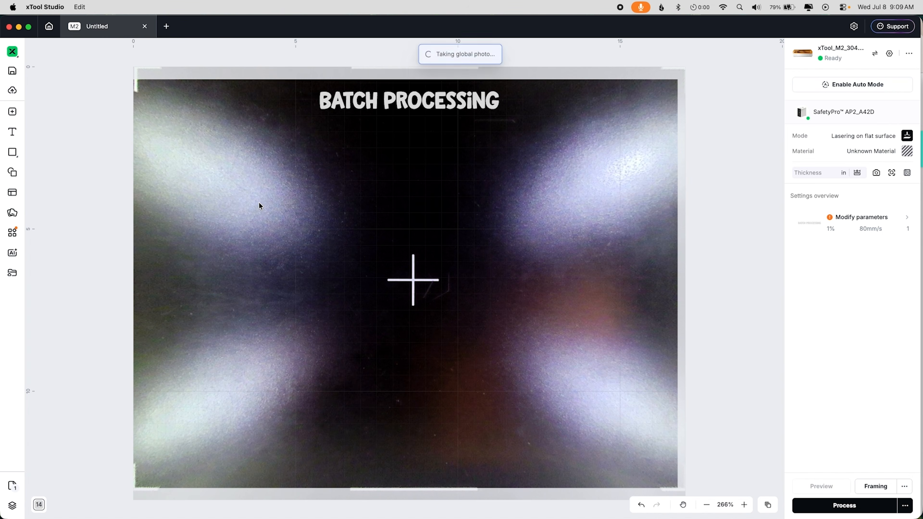
Open the Batch fill application and auto-measure the material thickness on the wooden keychains.
click(12, 233)
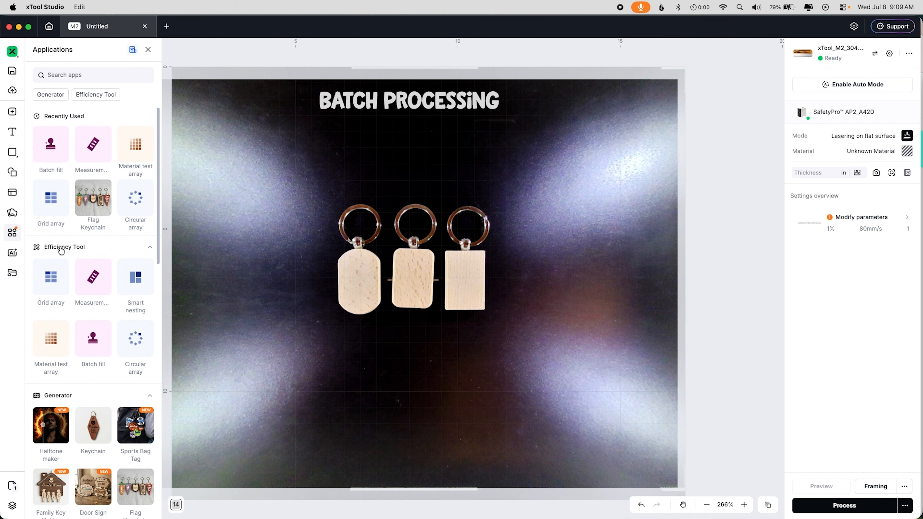
click(92, 340)
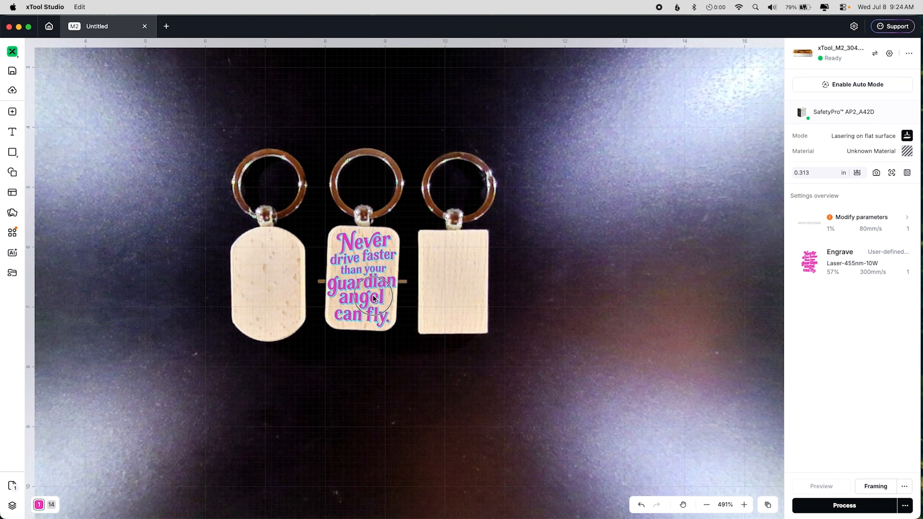
click(374, 298)
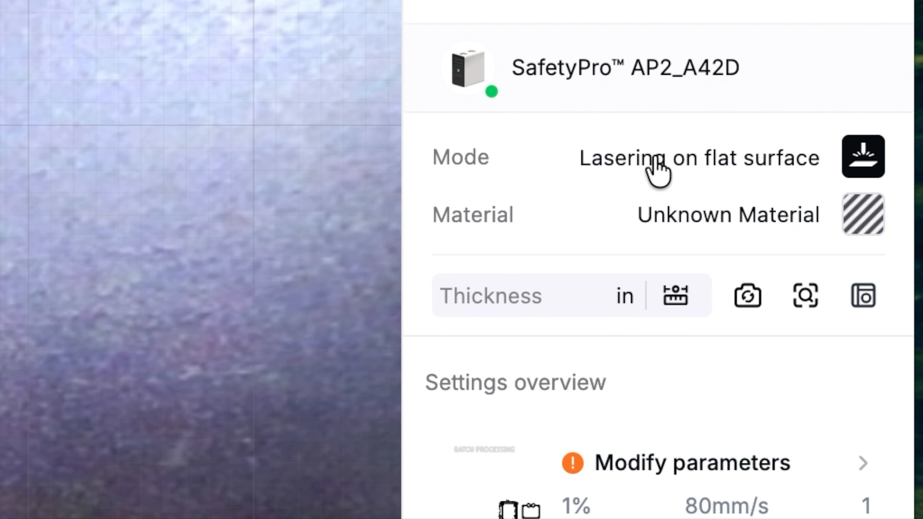
click(674, 296)
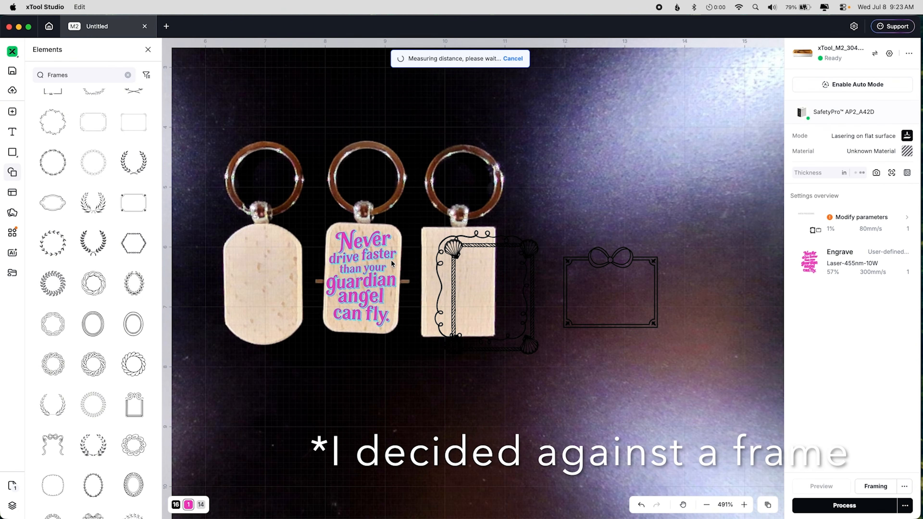
click(468, 277)
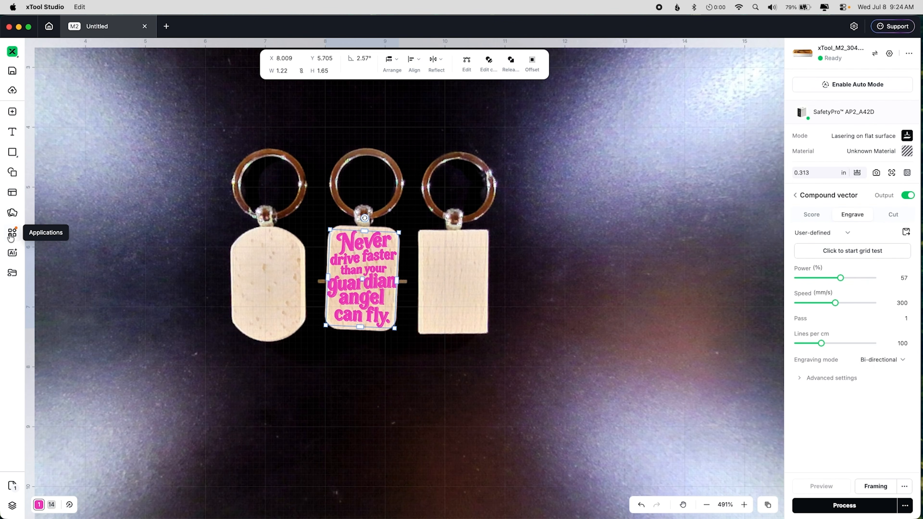
Bring up the Batch fill tool for the selected quote design on the middle keychain.
click(11, 234)
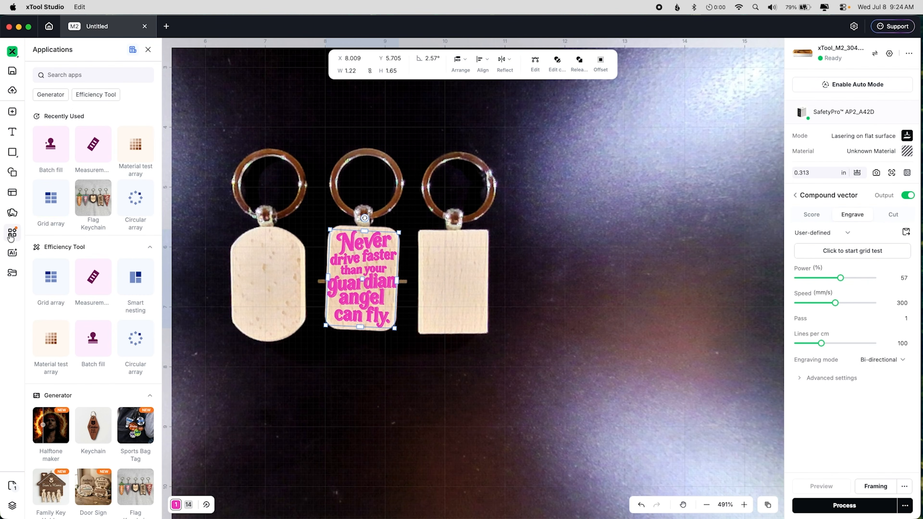
click(89, 345)
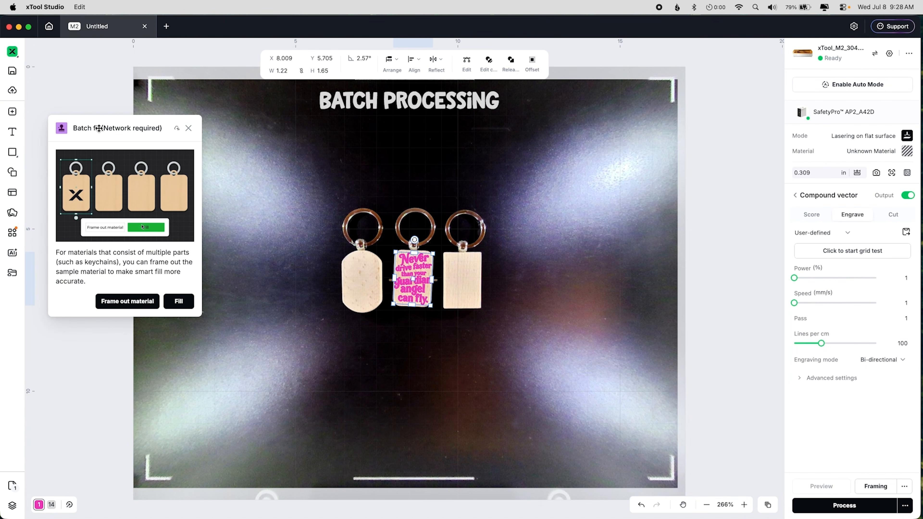
click(176, 128)
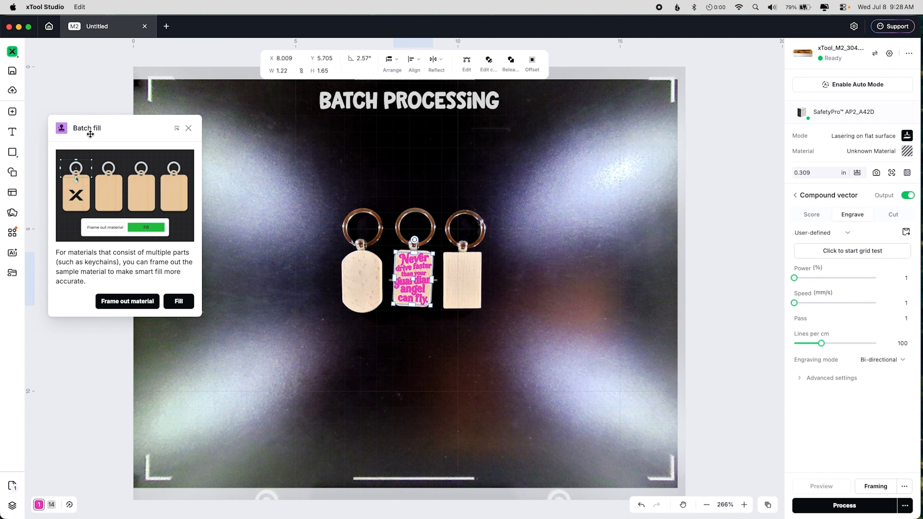
click(178, 129)
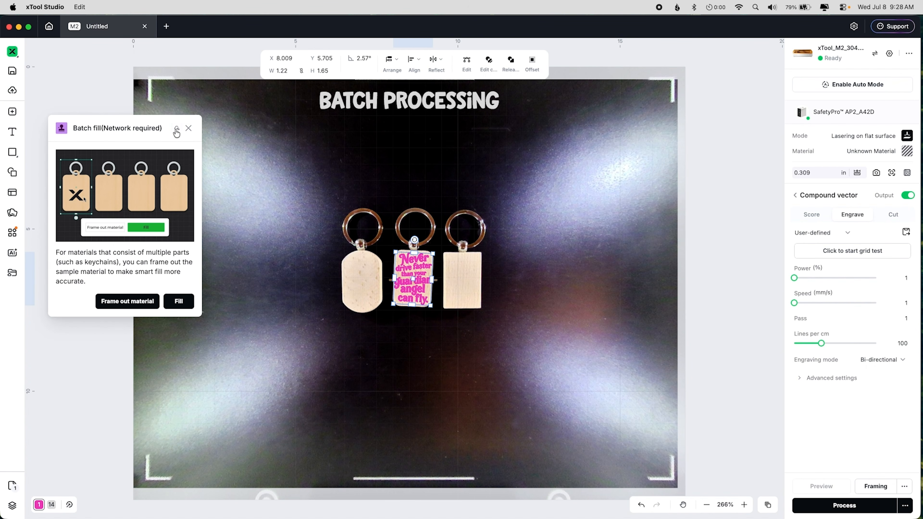
click(176, 134)
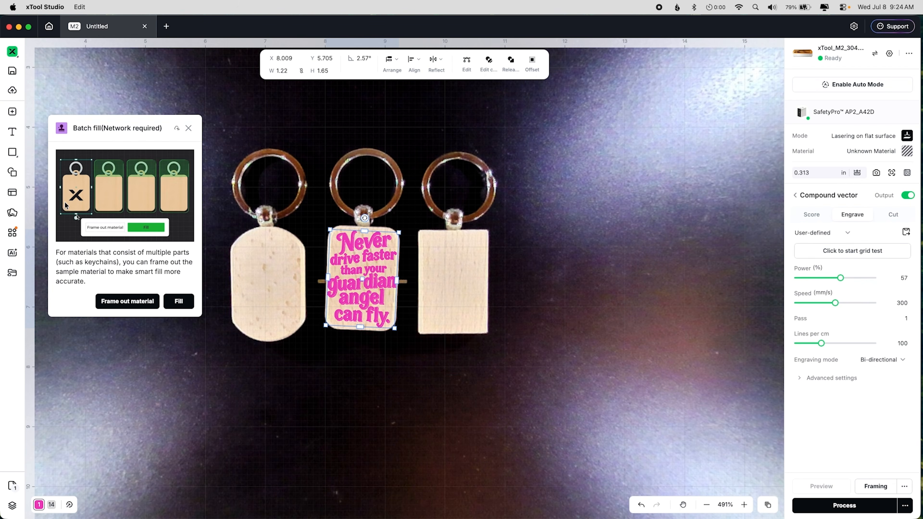
Capture a close shot of the keychains and batch-fill the quote design onto all of them.
click(179, 301)
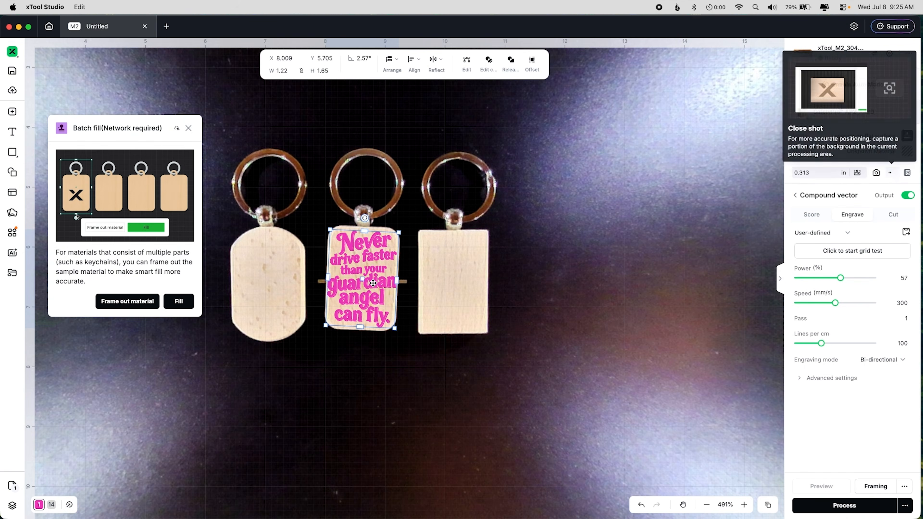
click(892, 173)
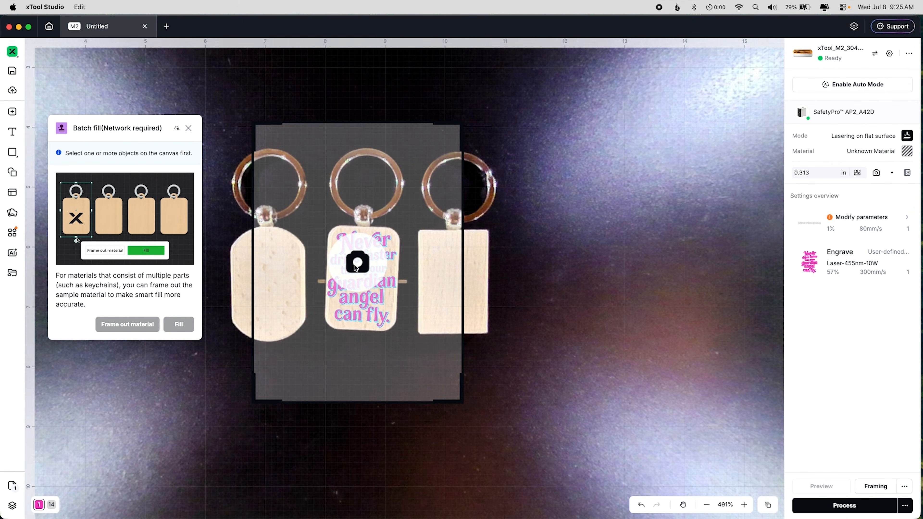
click(354, 265)
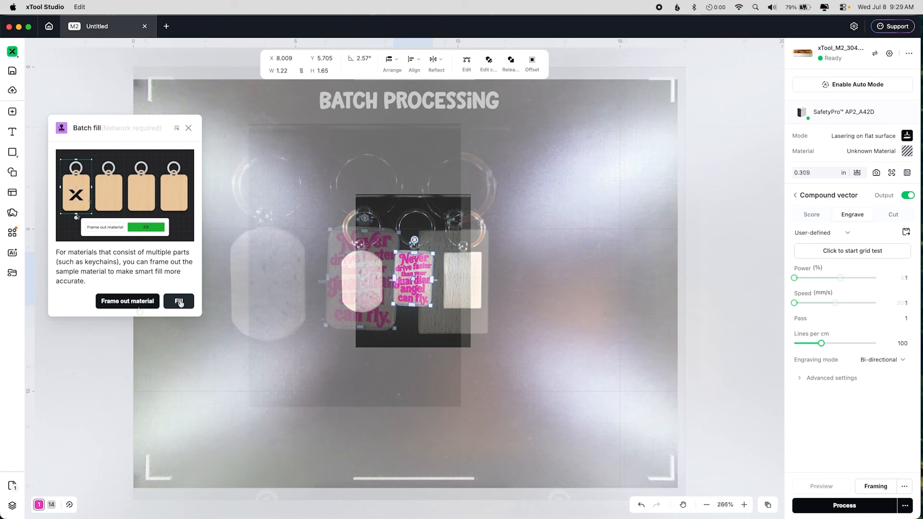
click(179, 301)
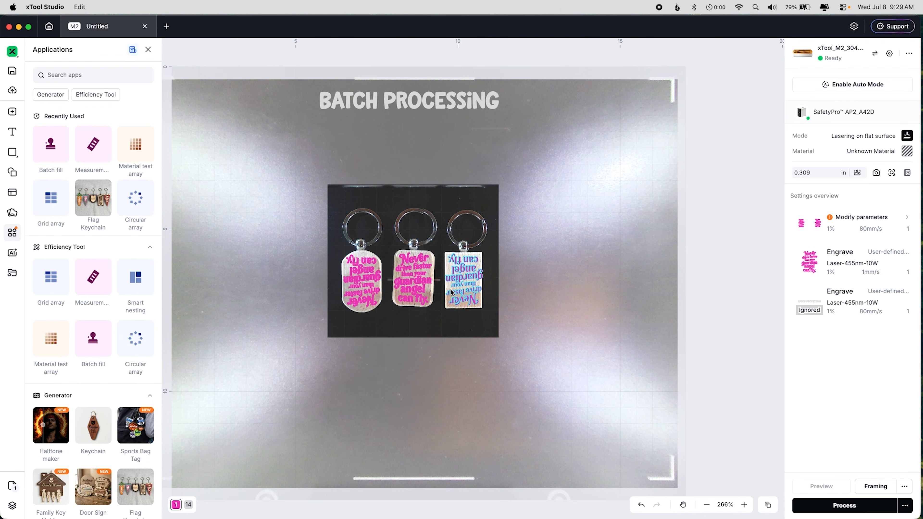
Rotate the upside-down quotes on the two outer keychains by 180°.
click(450, 271)
click(367, 279)
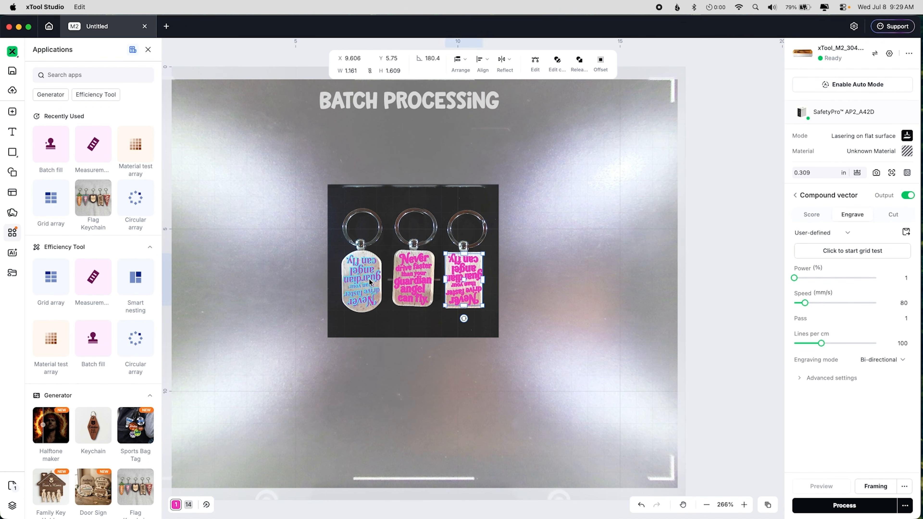
shift+click(464, 281)
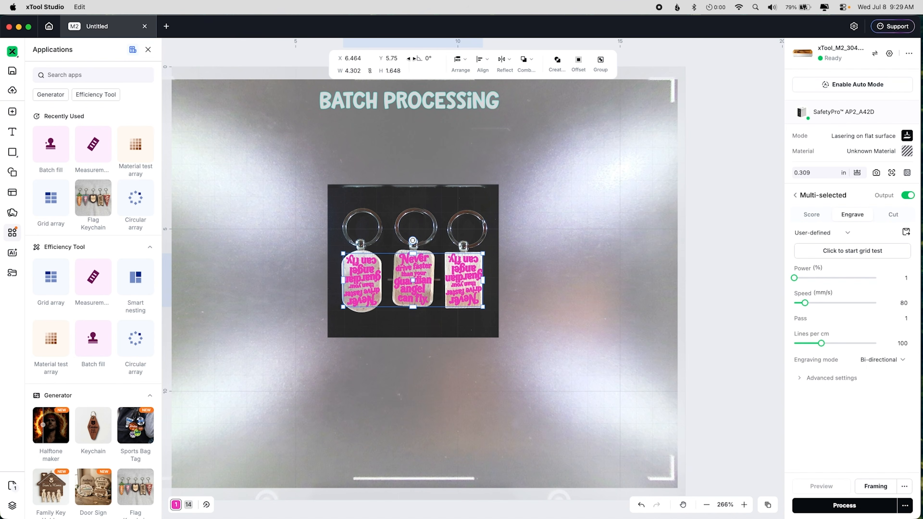
click(438, 59)
text(180)
key(Return)
click(511, 248)
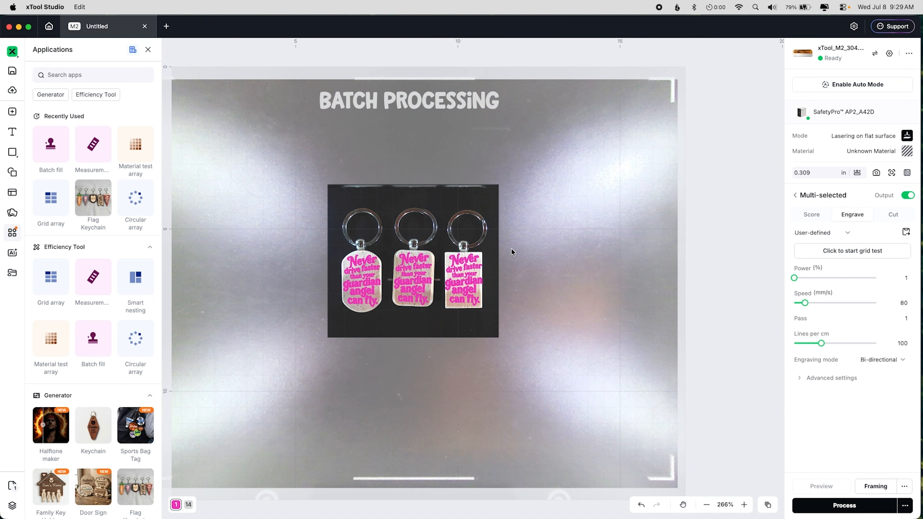
Resize the quote on the square-cornered keychain to about 1.09 by 1.6 in, centre it on the wood and set its rotation to -0.2°.
scroll(511, 248, up, 3)
scroll(512, 252, up, 6)
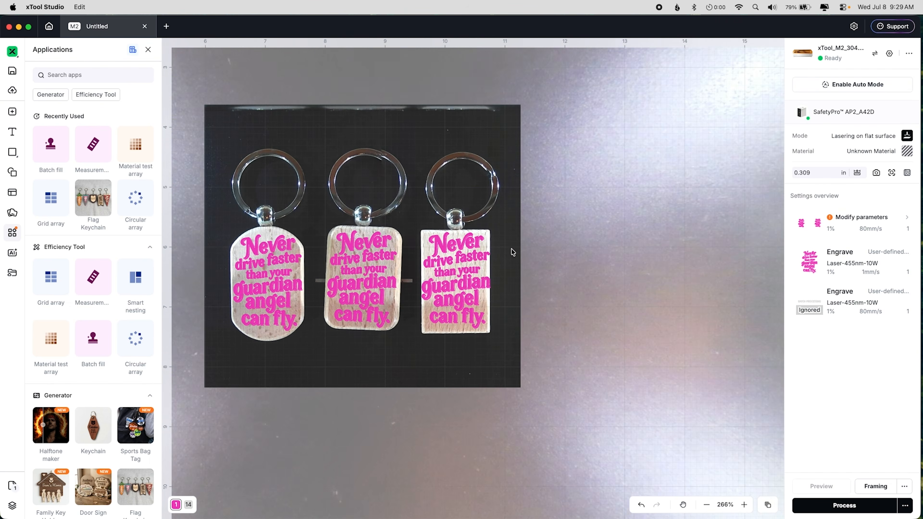
scroll(512, 252, up, 2)
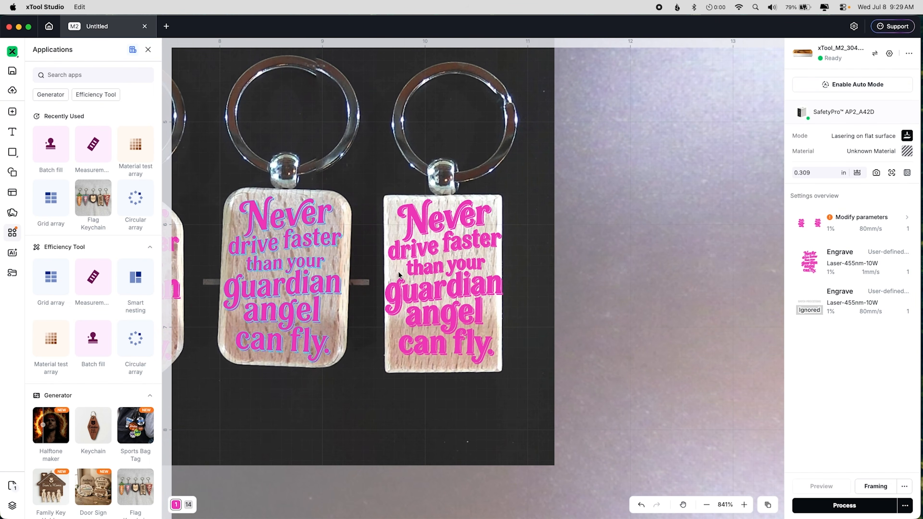
click(419, 273)
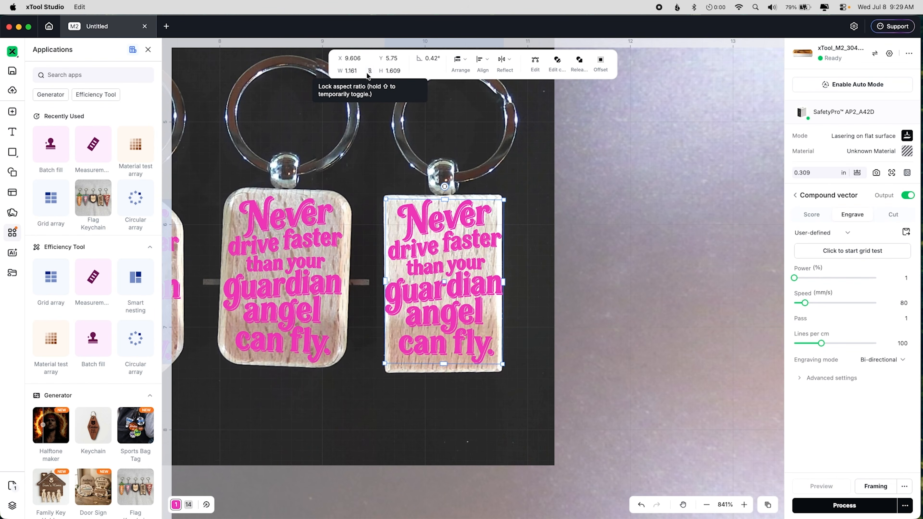
drag(469, 277, 499, 283)
drag(468, 325, 468, 328)
drag(425, 59, 457, 63)
text(0)
key(Return)
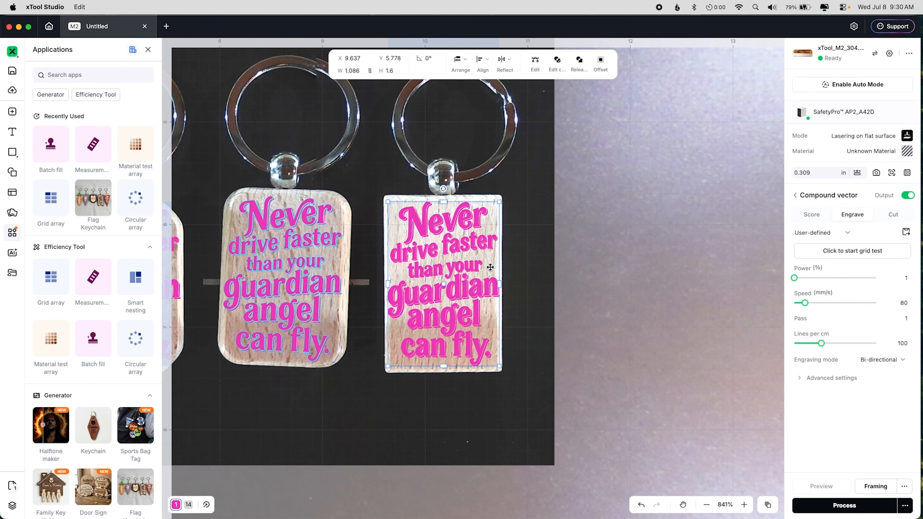
key(Return)
text(-.2)
key(Return)
Narrow the quote on the round-ended keychain to about 1.13 in, move it slightly down and set its rotation to 0°.
scroll(363, 283, left, 5)
click(320, 292)
drag(366, 283, 362, 283)
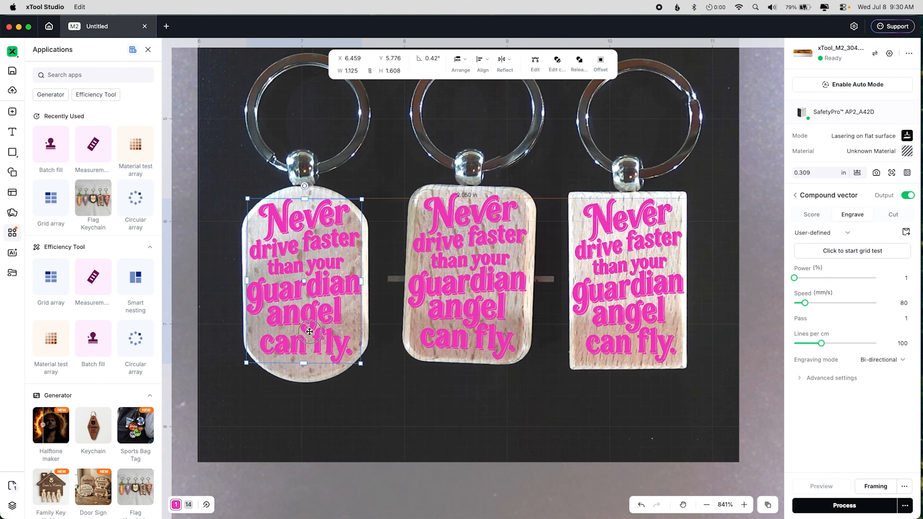
drag(309, 327, 309, 333)
drag(425, 59, 501, 60)
text(0)
key(Return)
click(472, 398)
Narrow the middle keychain's quote to about 1.18 in and slightly narrow the one on the square-cornered keychain.
click(468, 284)
drag(408, 277, 411, 277)
click(629, 287)
drag(684, 281, 680, 281)
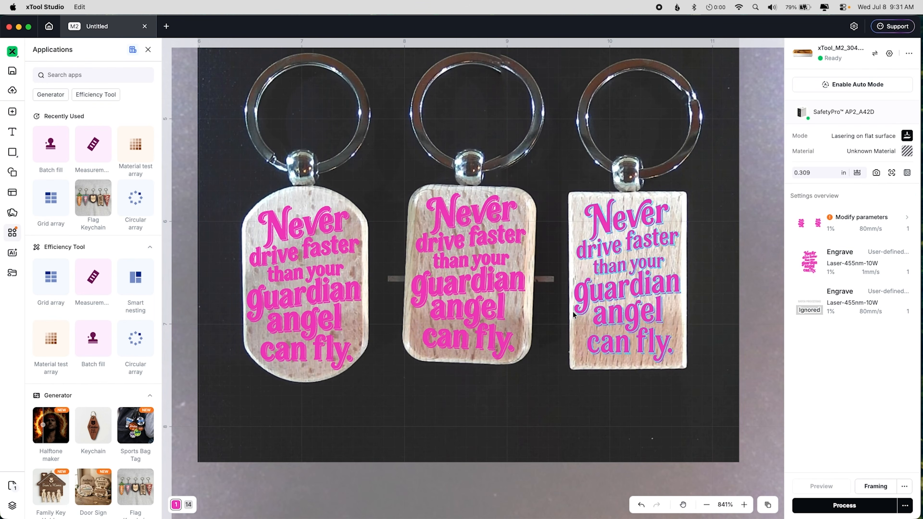
Apply Pine Wood from the wood materials as the processing material.
key(super+0)
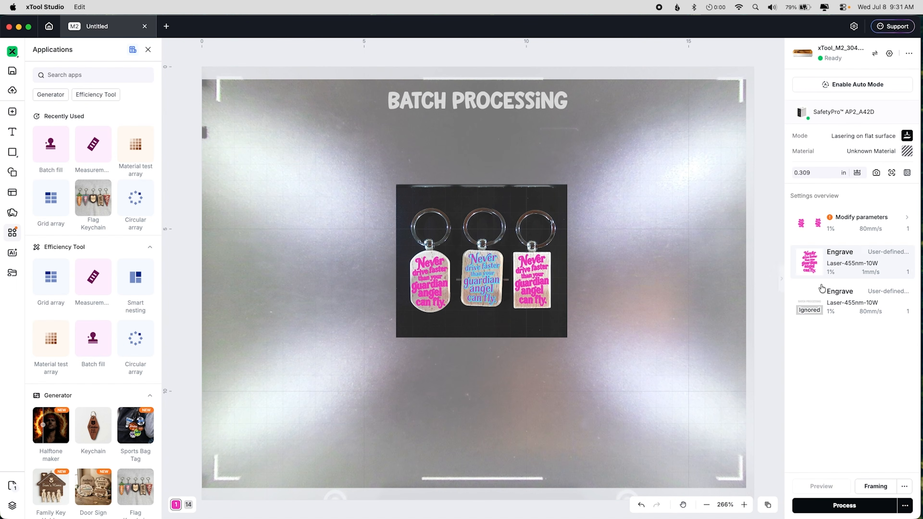
click(854, 256)
click(912, 153)
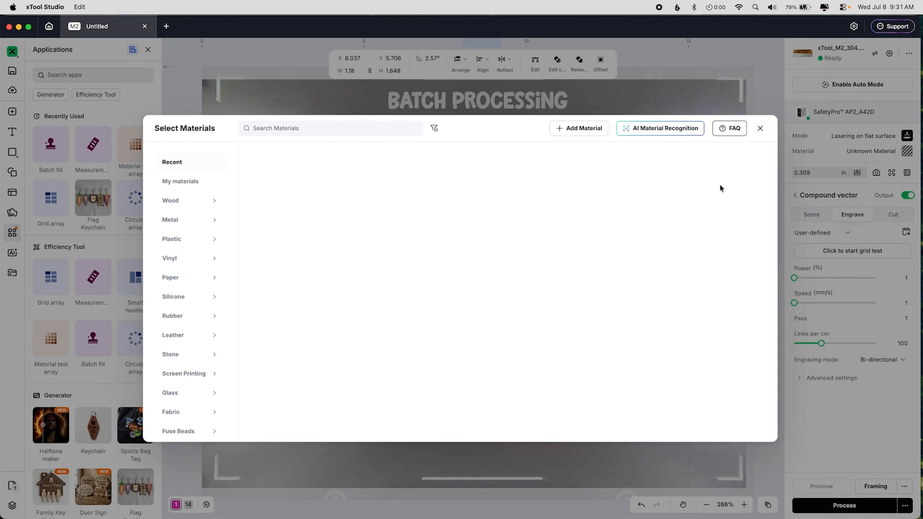
click(171, 200)
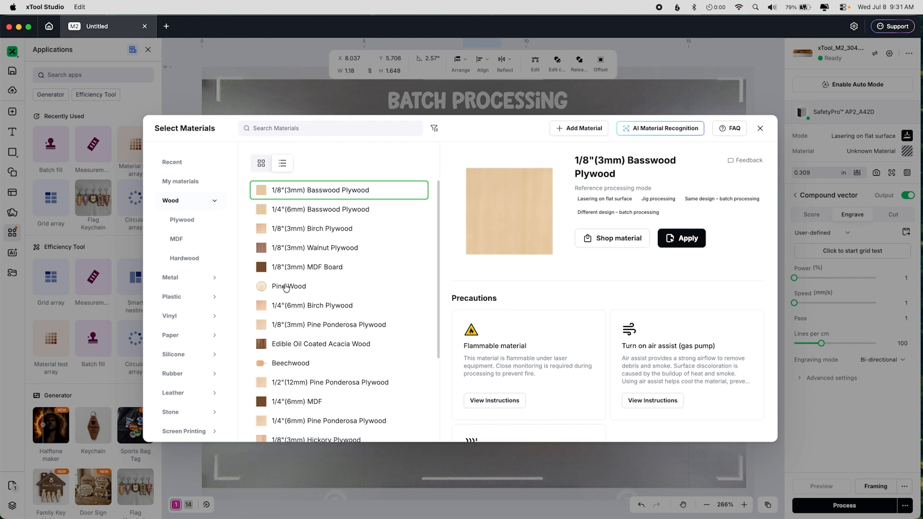
click(343, 287)
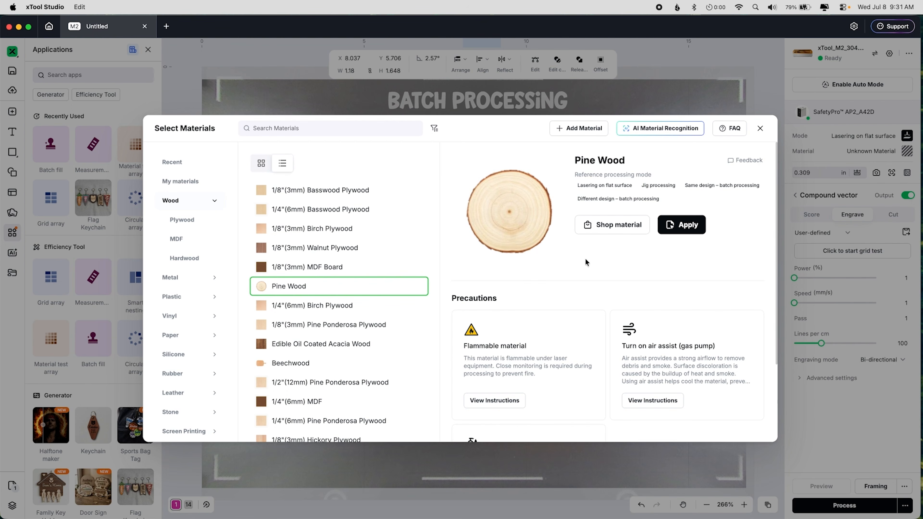
click(687, 229)
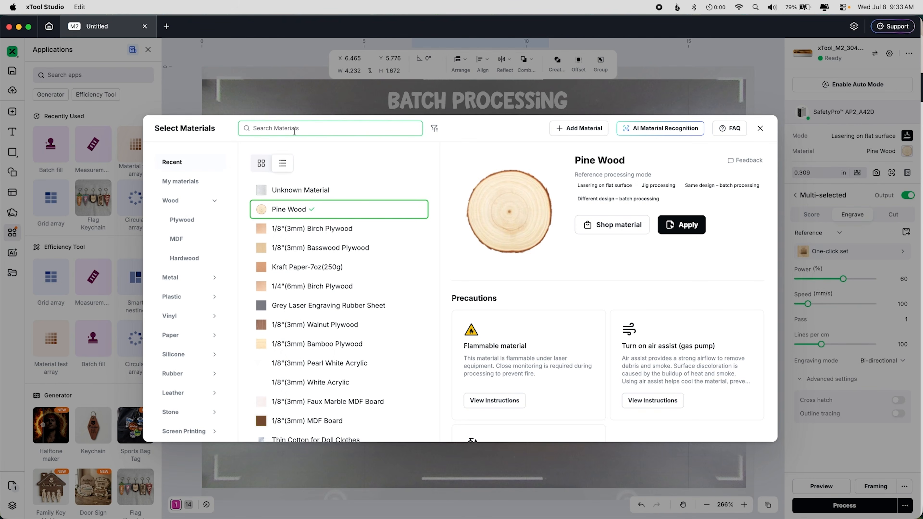
Search the materials for "beech" and apply Beechwood as the processing material.
text(beech)
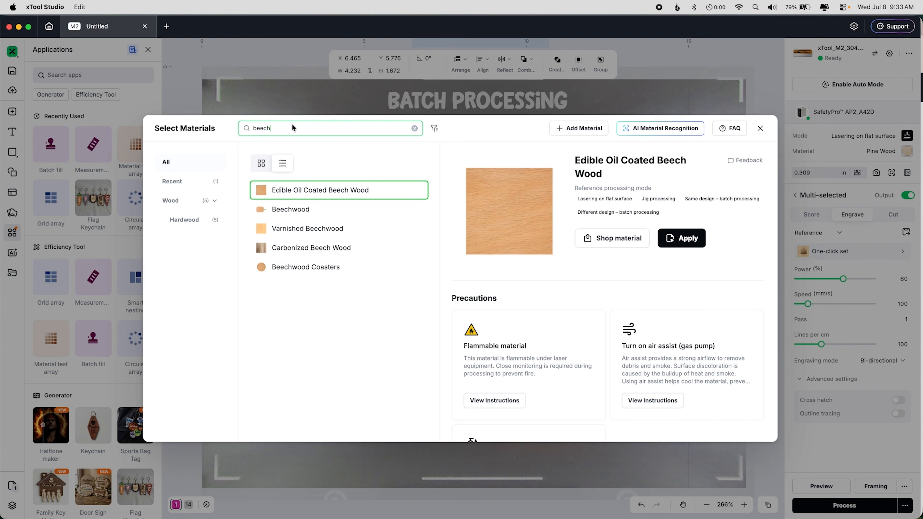
click(300, 214)
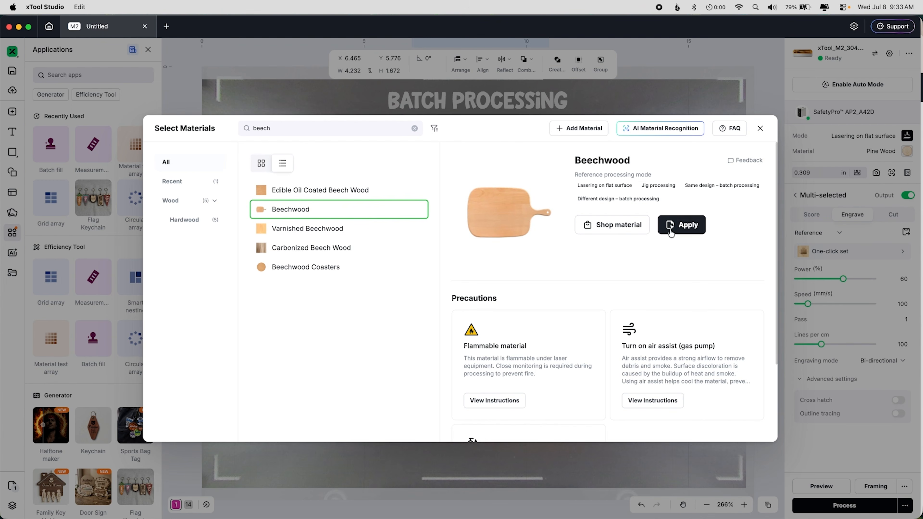
click(704, 233)
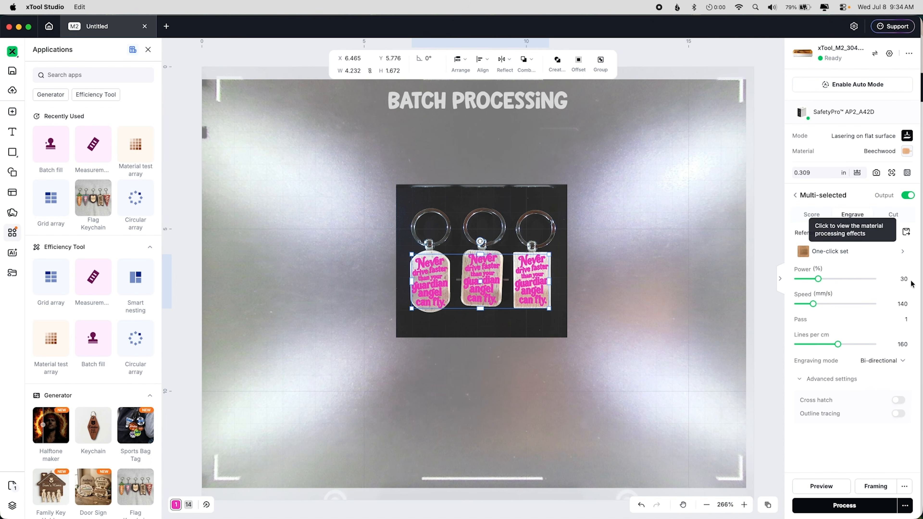
Set the engraving power to 37% and the lines per cm to 100 for the outer two quotes.
click(839, 252)
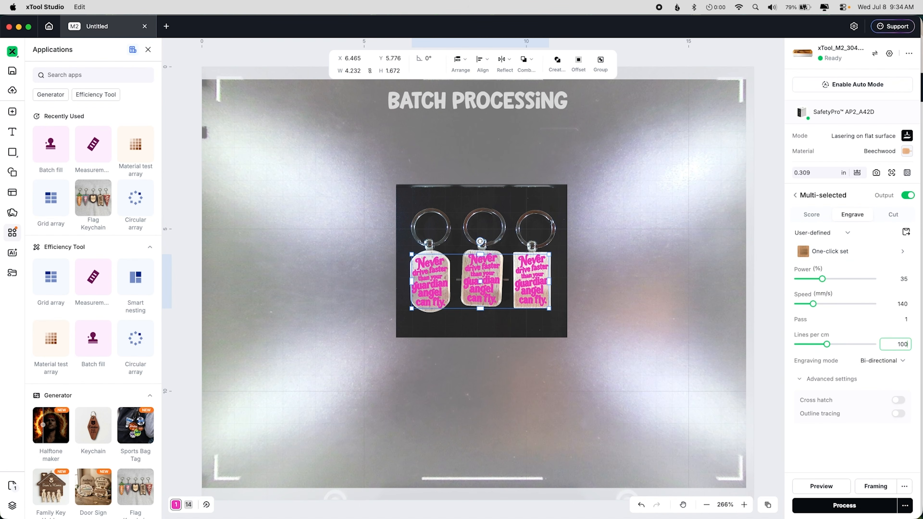
key(Tab)
click(901, 279)
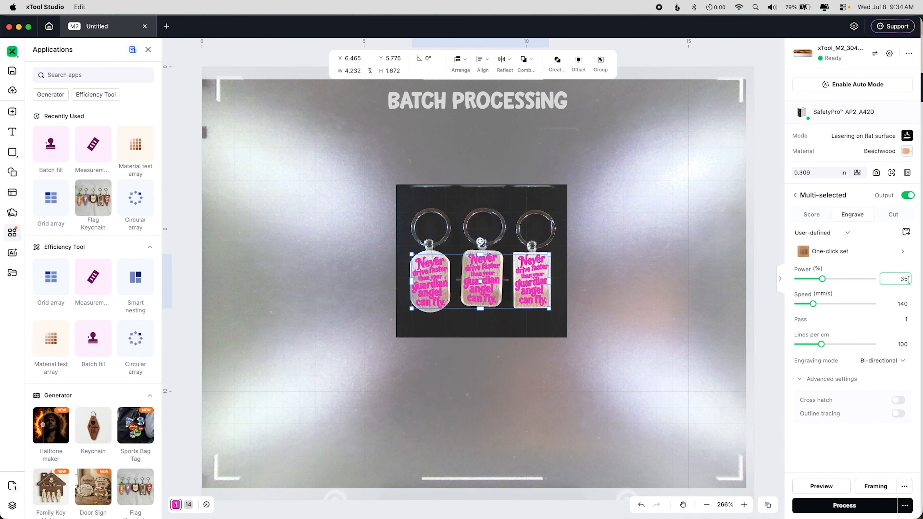
text(37)
key(Return)
click(720, 339)
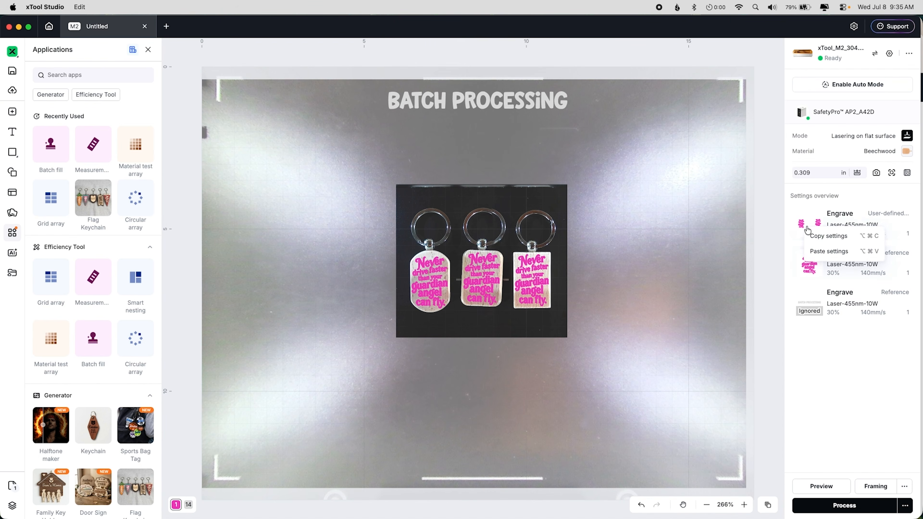
Copy the outer two quotes' engraving settings and paste them onto the middle keychain's quote.
click(818, 236)
right_click(821, 265)
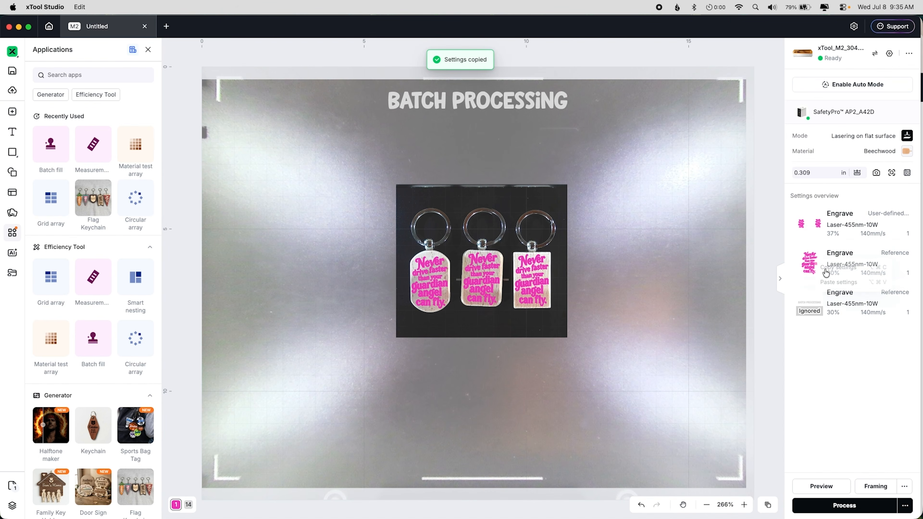
click(826, 284)
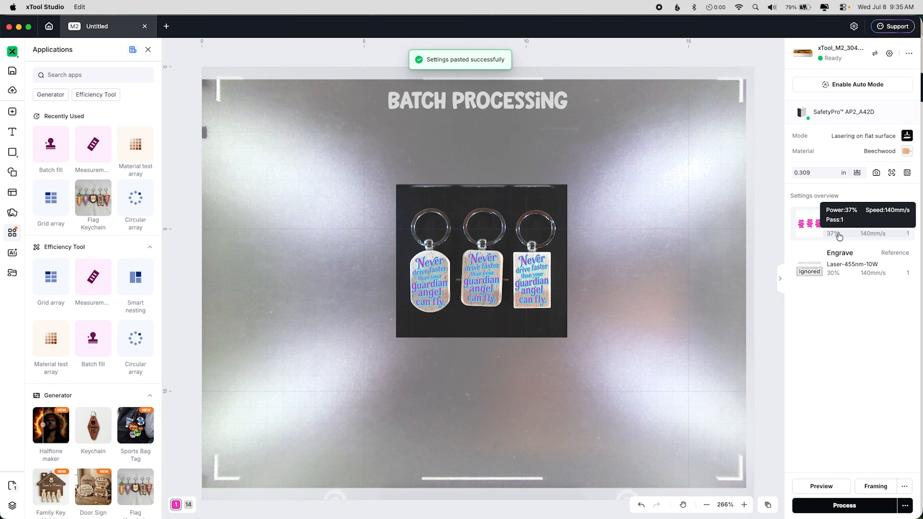
Take a close shot over the middle and square-cornered keychains and examine how the quotes sit on the wood.
scroll(488, 323, up, 5)
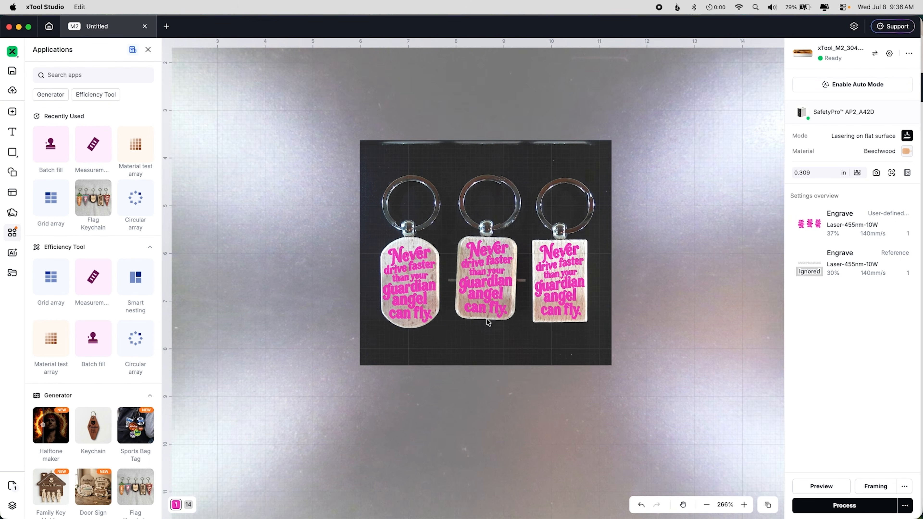
click(891, 174)
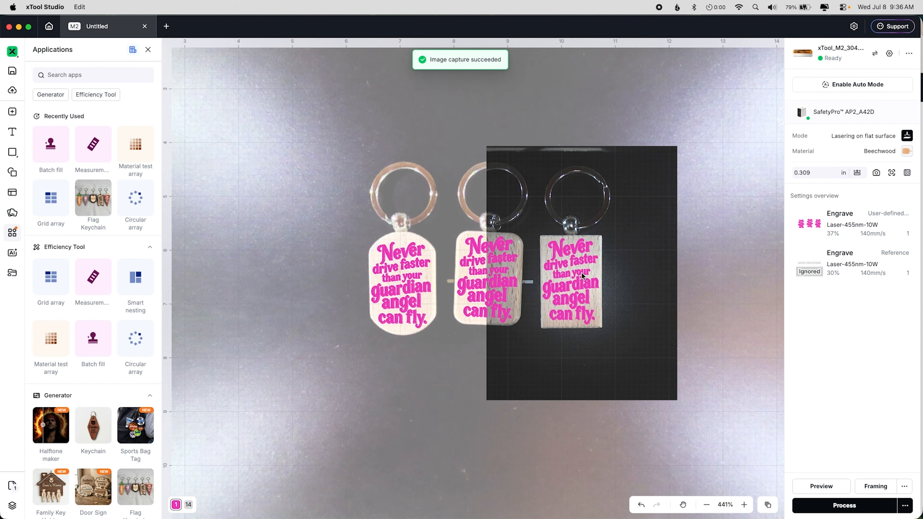
scroll(581, 275, up, 5)
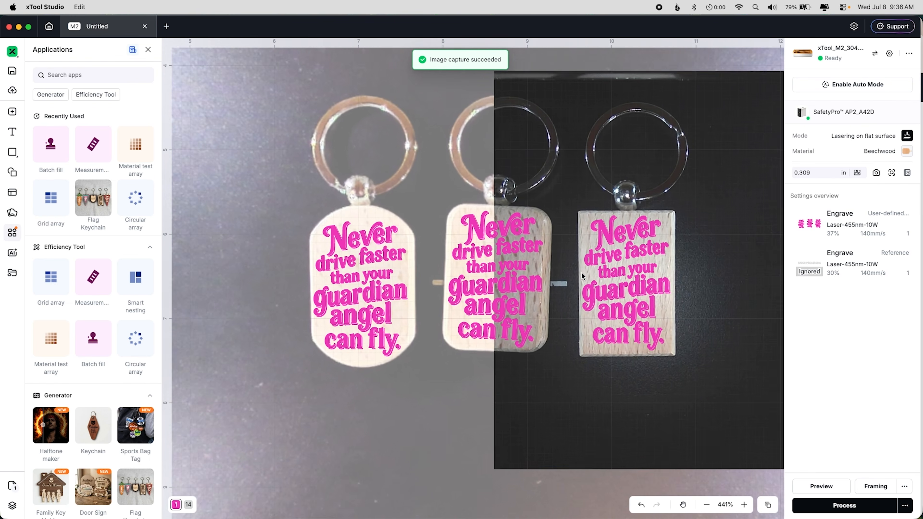
scroll(582, 273, up, 6)
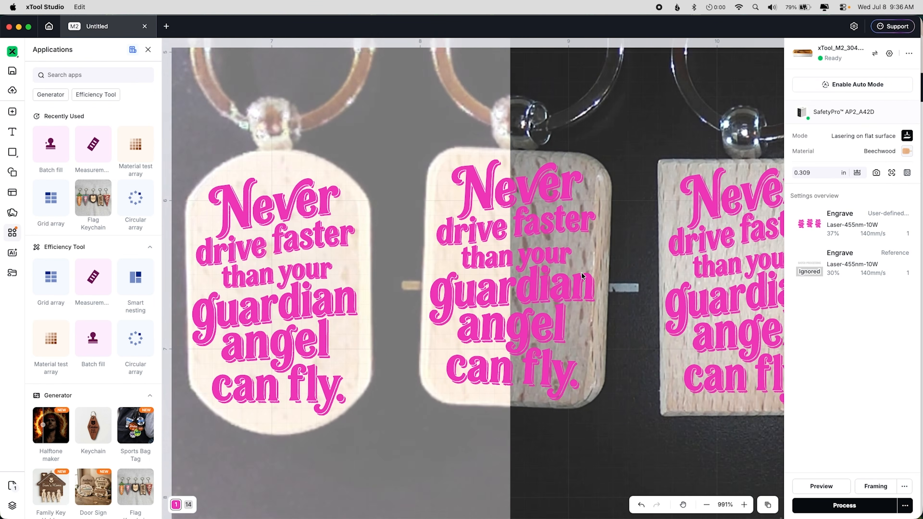
scroll(581, 275, up, 4)
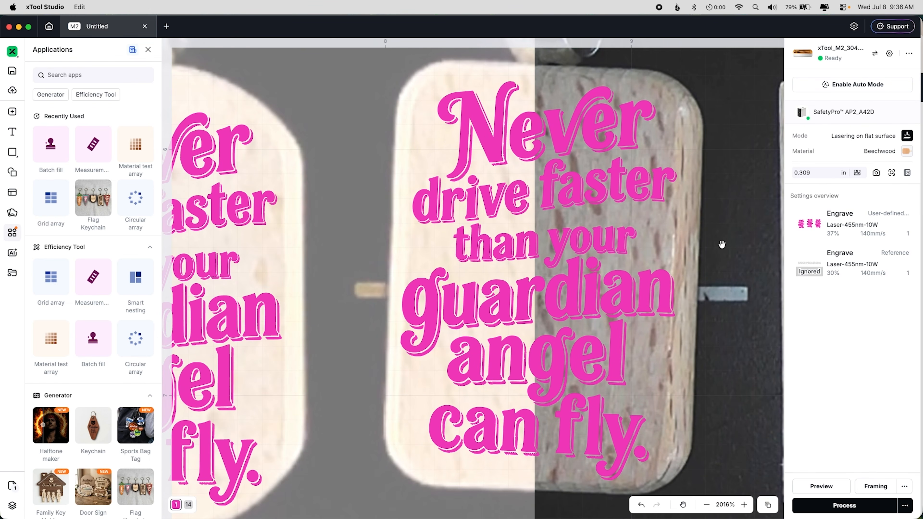
drag(668, 244, 309, 183)
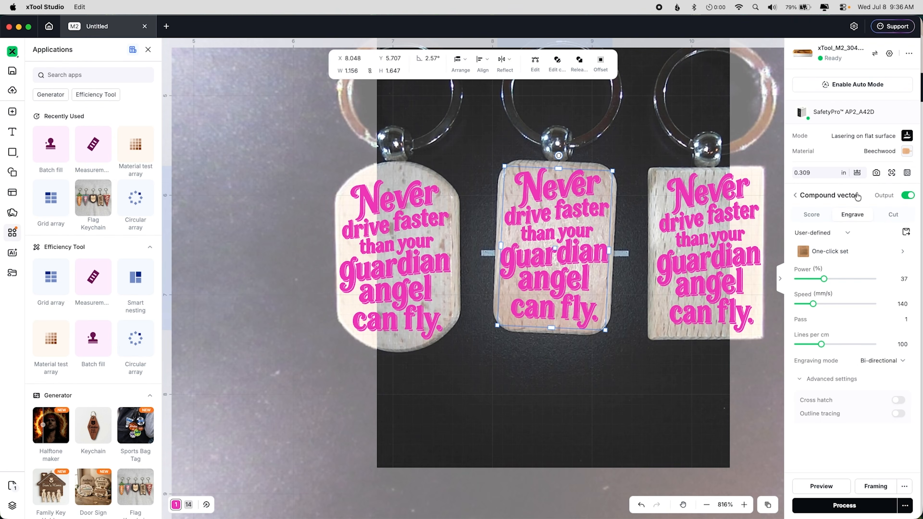
Take a close shot of the round-ended keychain, examine its quote's placement, and delete the close view.
click(406, 249)
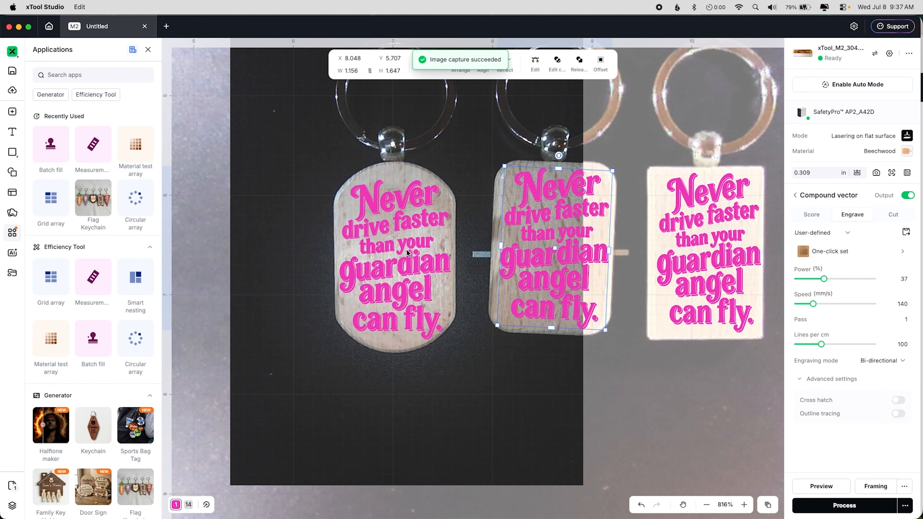
scroll(406, 249, up, 10)
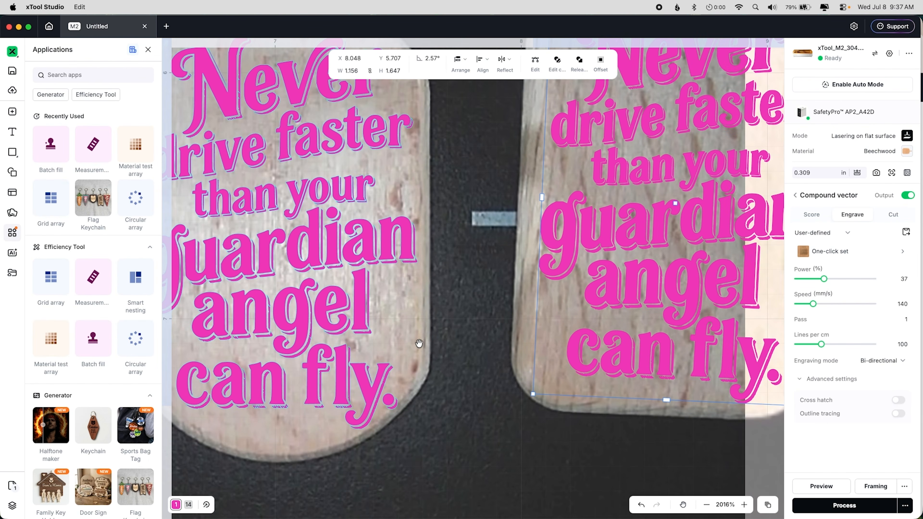
scroll(479, 337, left, 3)
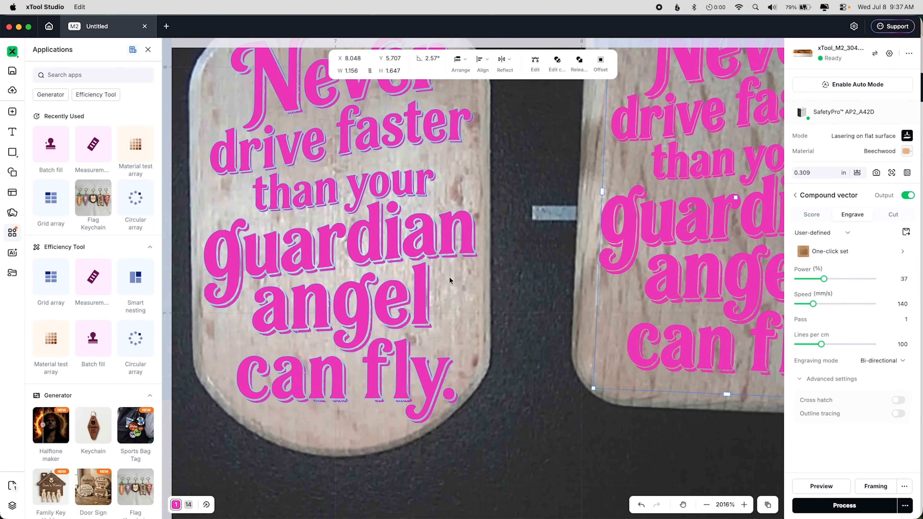
click(463, 252)
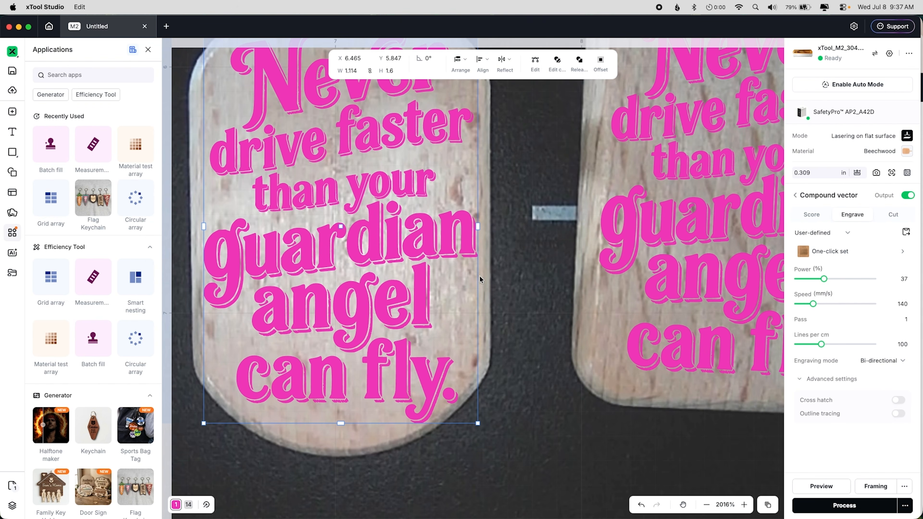
scroll(502, 309, up, 5)
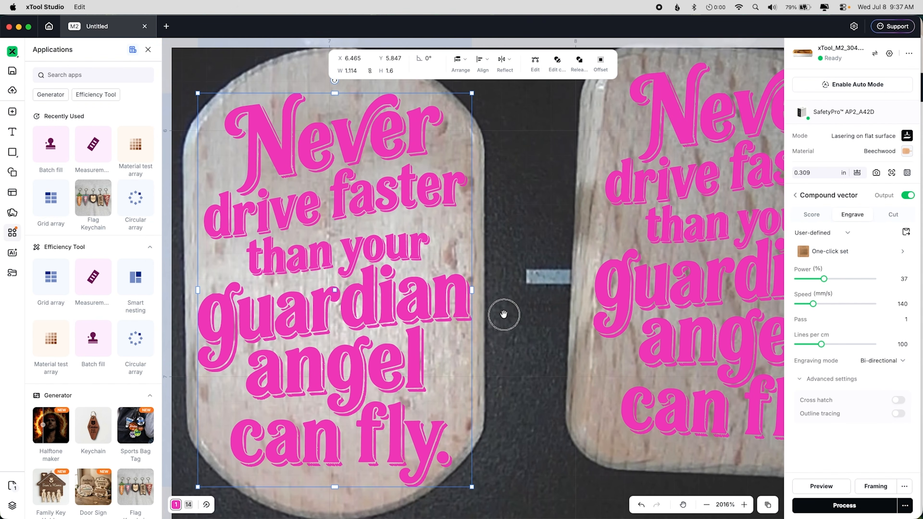
click(486, 210)
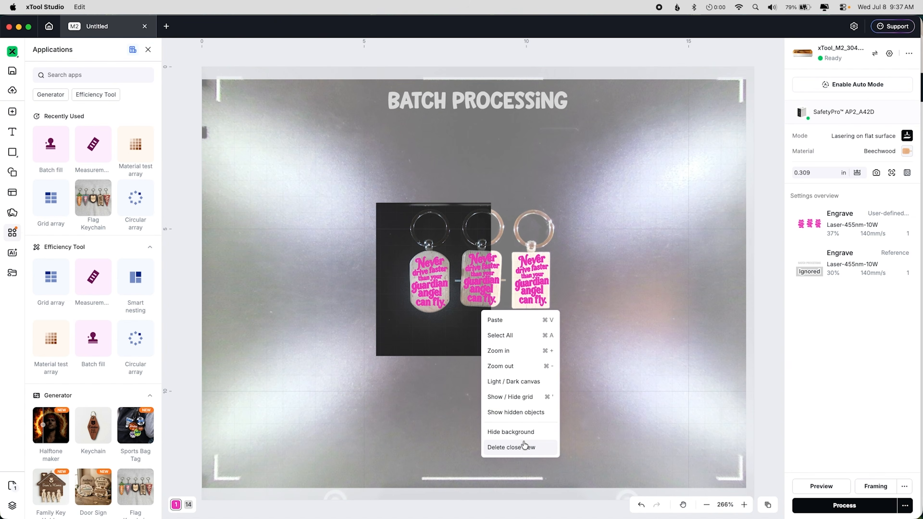
click(525, 447)
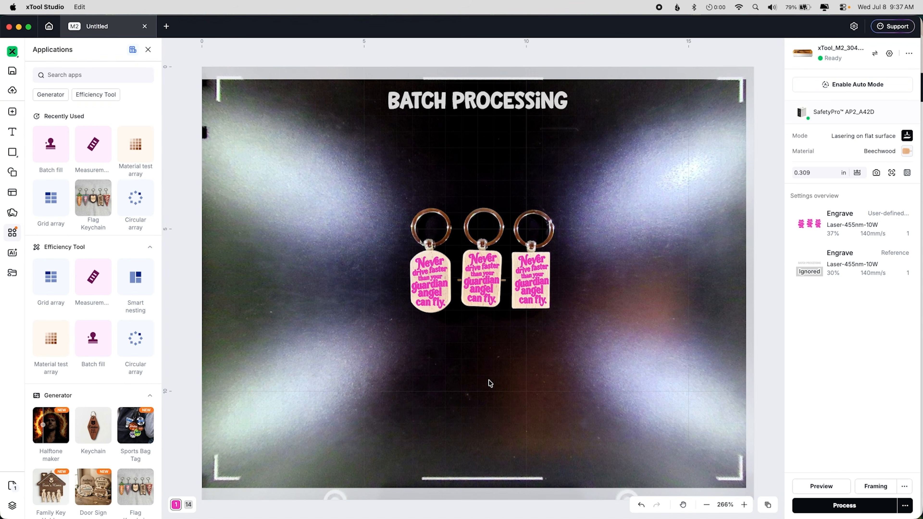
Start processing the three quote engravings and enable monitoring of the job.
click(842, 506)
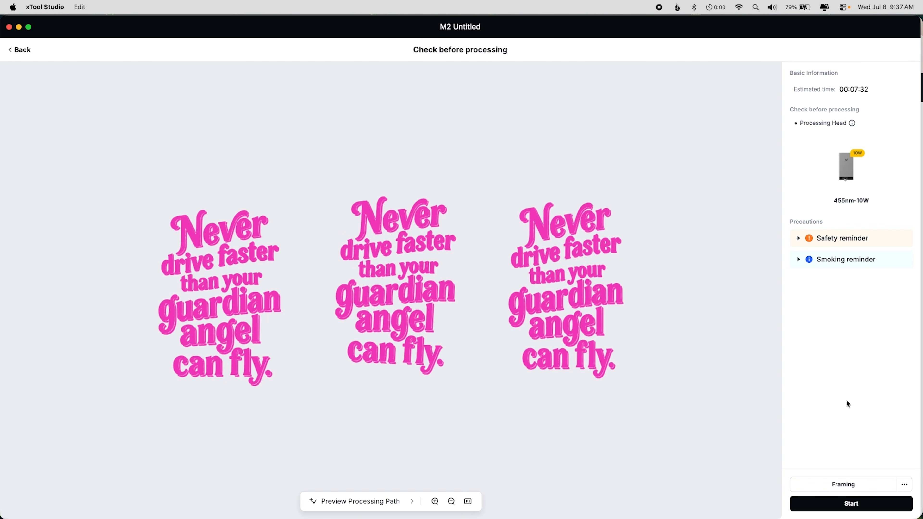
click(831, 509)
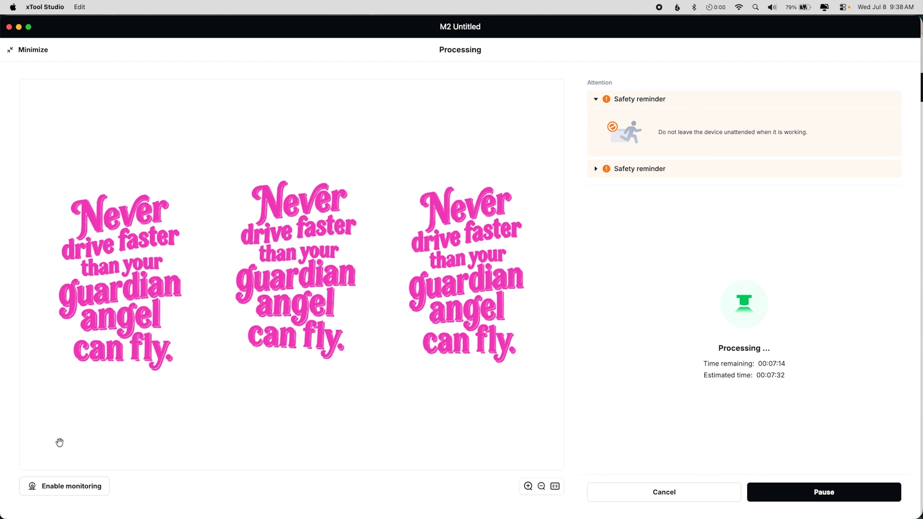
click(53, 487)
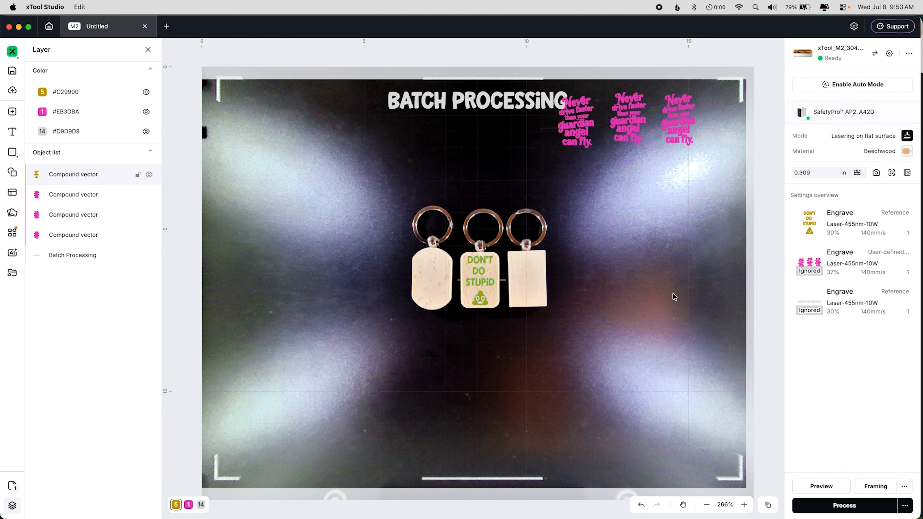
Set the DON'T DO STUPID design to 40% power and 100 lines per cm, and start framing its material in Batch fill.
drag(524, 76, 691, 153)
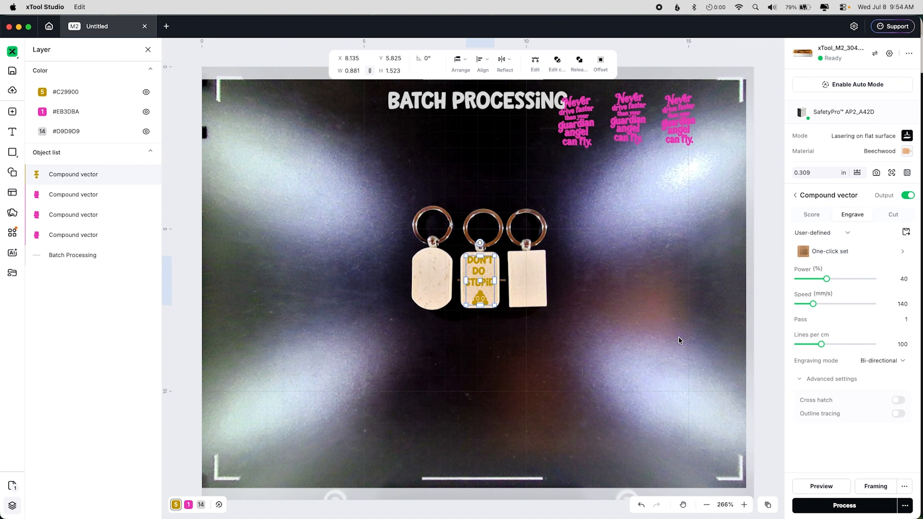
click(527, 305)
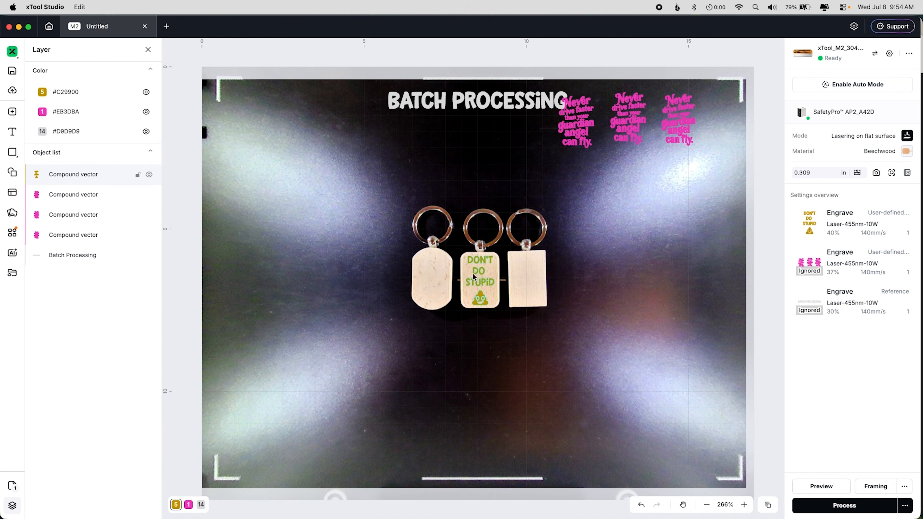
click(474, 277)
click(12, 232)
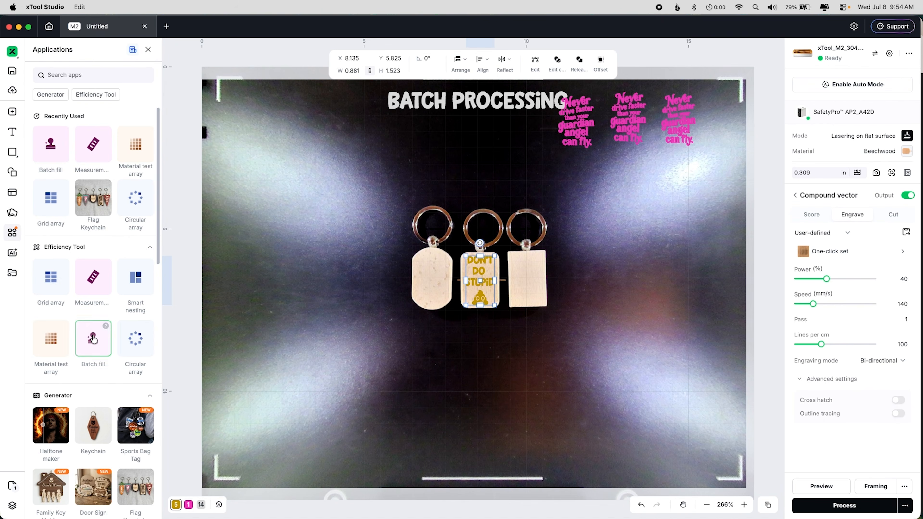
click(99, 339)
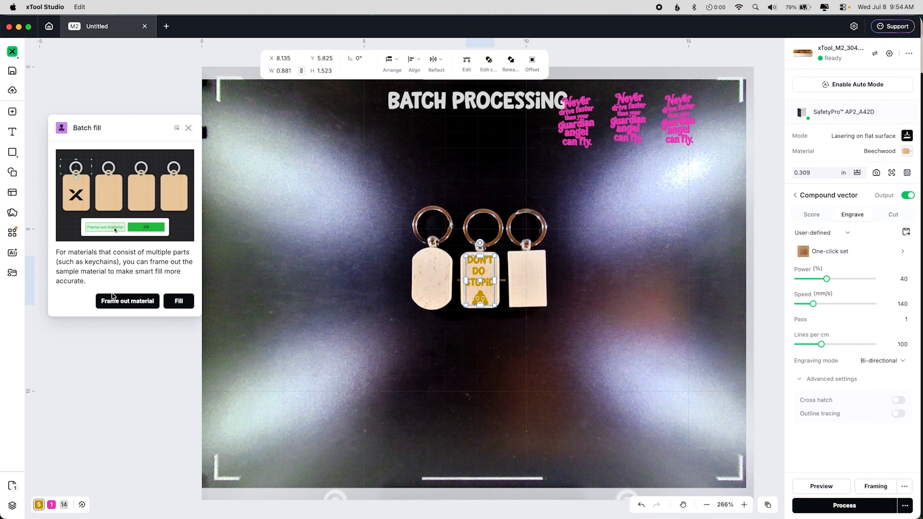
click(114, 300)
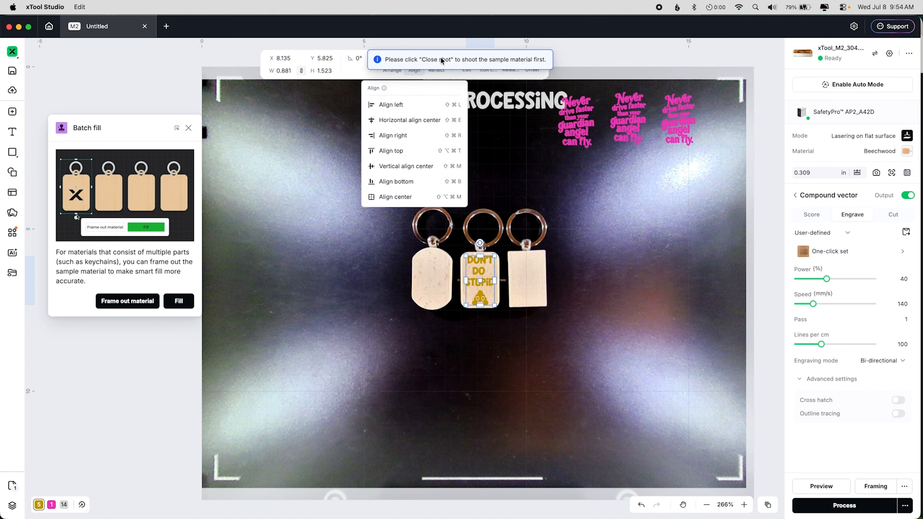
Take a close shot around the middle keychain and nudge the DON'T DO STUPID design to X 8.127 in.
click(891, 172)
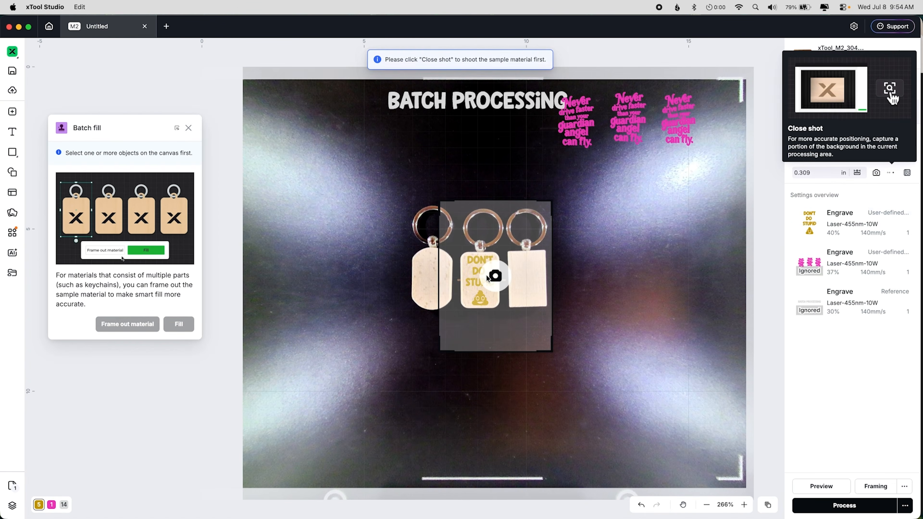
click(483, 277)
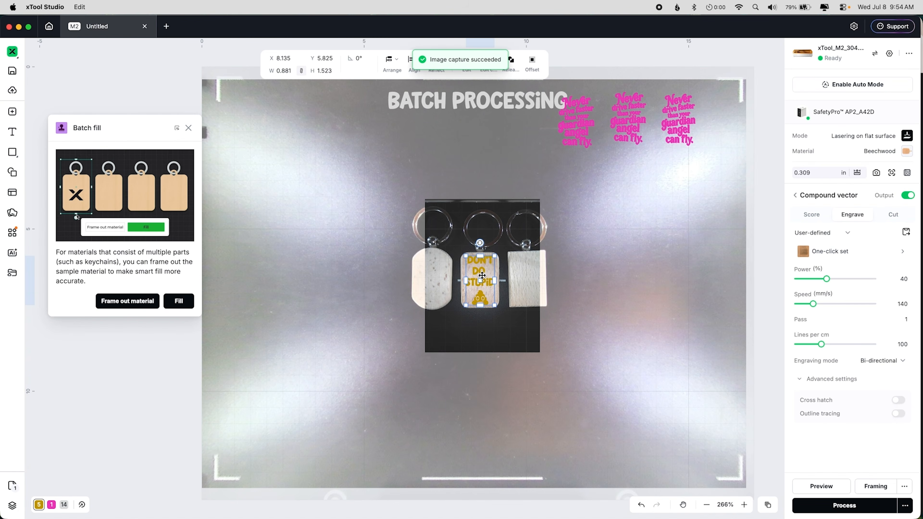
scroll(481, 275, up, 5)
scroll(524, 385, up, 2)
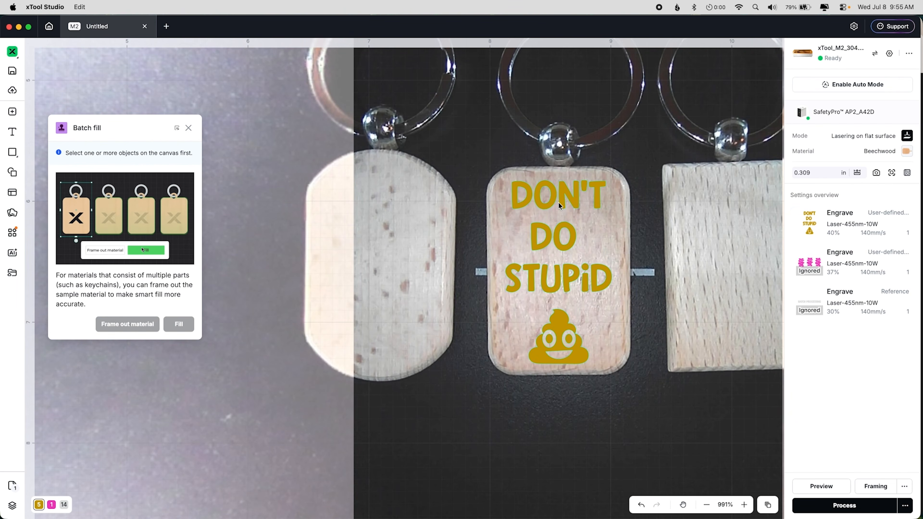
click(558, 202)
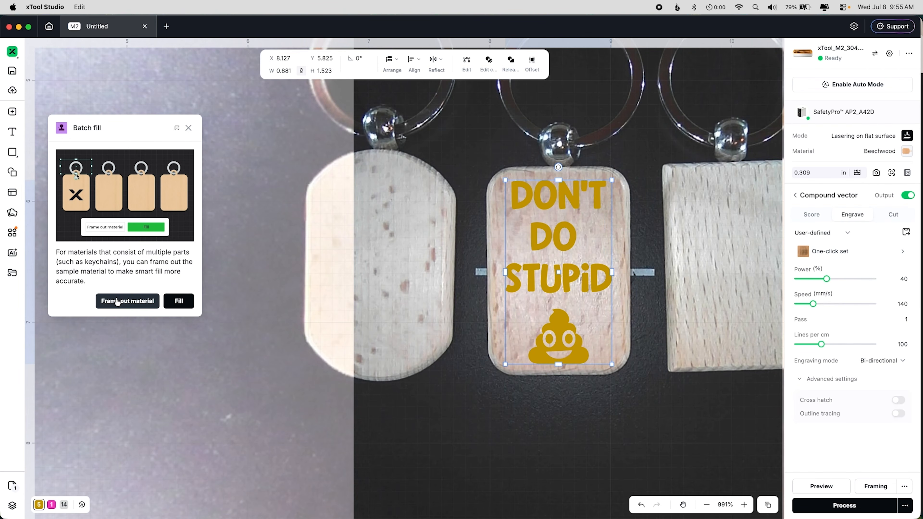
Frame the middle keychain's wooden face as the sample, tightening the frame just inside its edges, and batch-fill the design onto the other keychains.
click(131, 302)
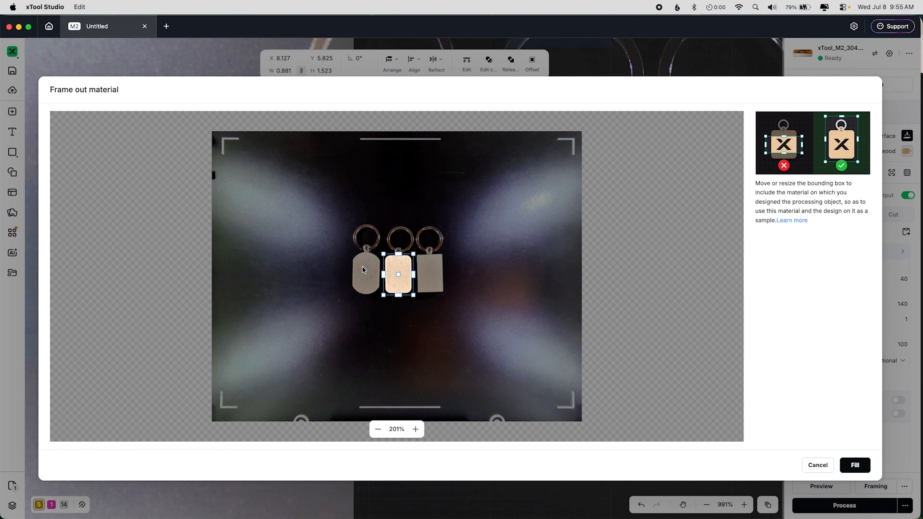
click(416, 431)
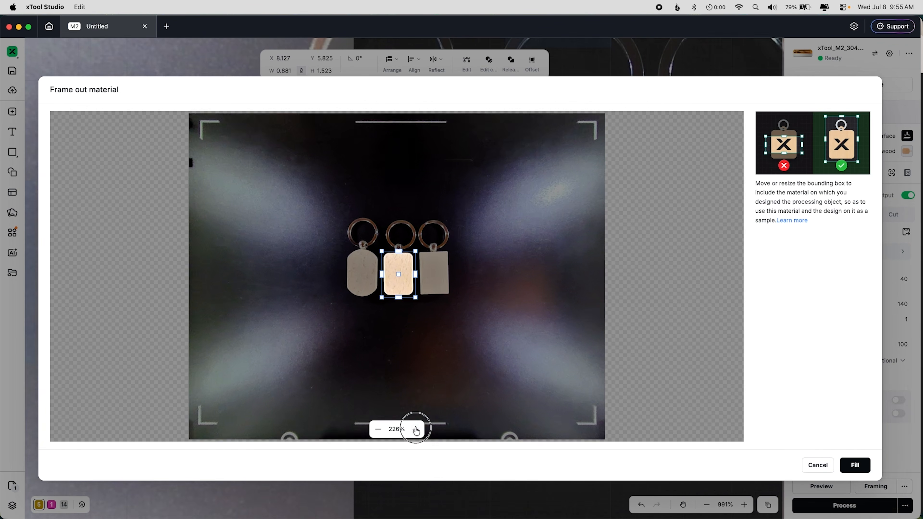
click(416, 430)
click(416, 430)
click(416, 430)
click(416, 430)
click(416, 430)
click(416, 430)
click(416, 430)
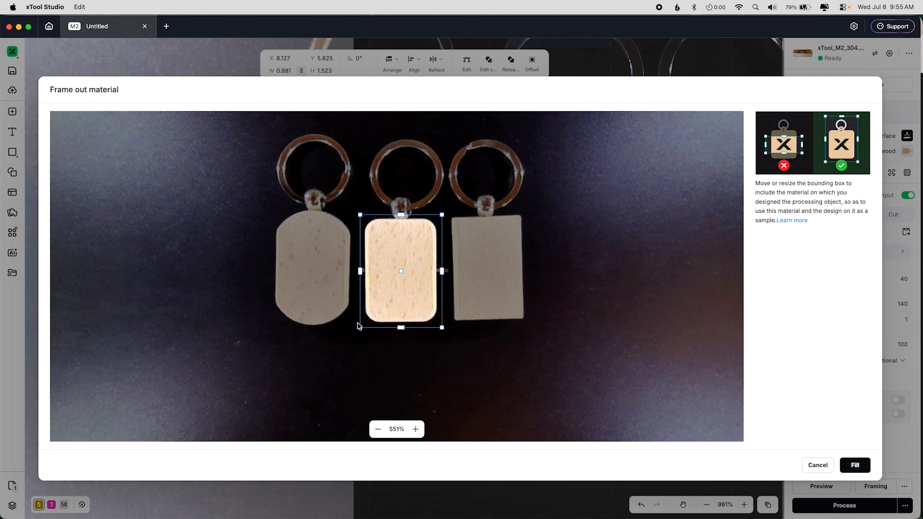
drag(359, 328, 370, 315)
drag(442, 216, 433, 224)
drag(434, 224, 433, 226)
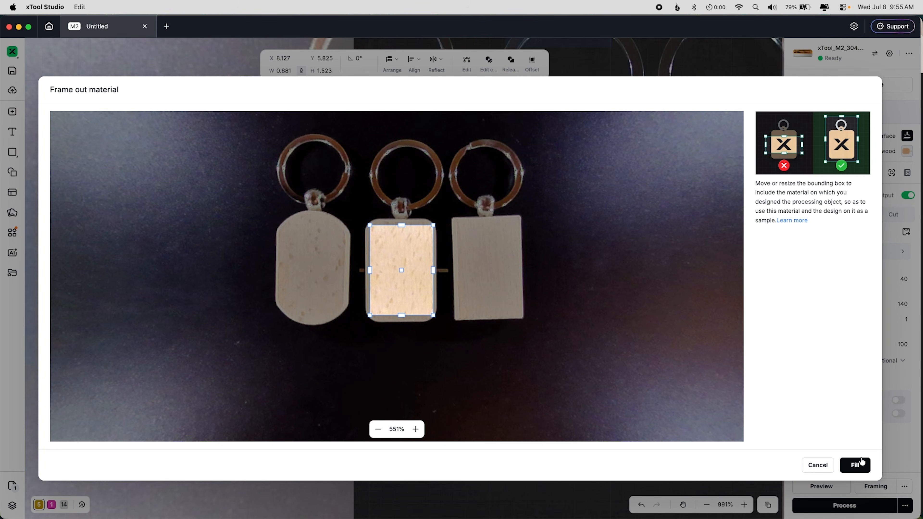
click(858, 465)
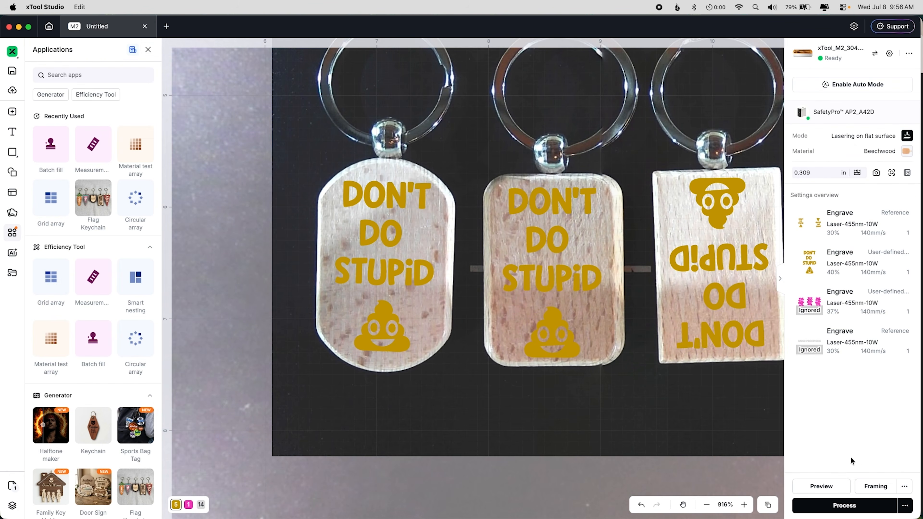
Turn the upside-down design on the square-cornered keychain upright by setting its rotation to 358.5°.
scroll(529, 437, right, 5)
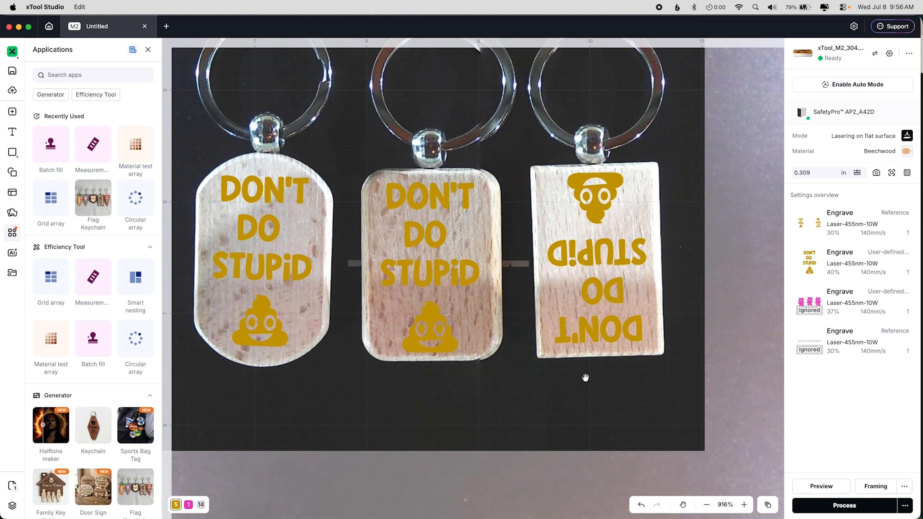
click(574, 270)
click(429, 59)
text(0)
key(Return)
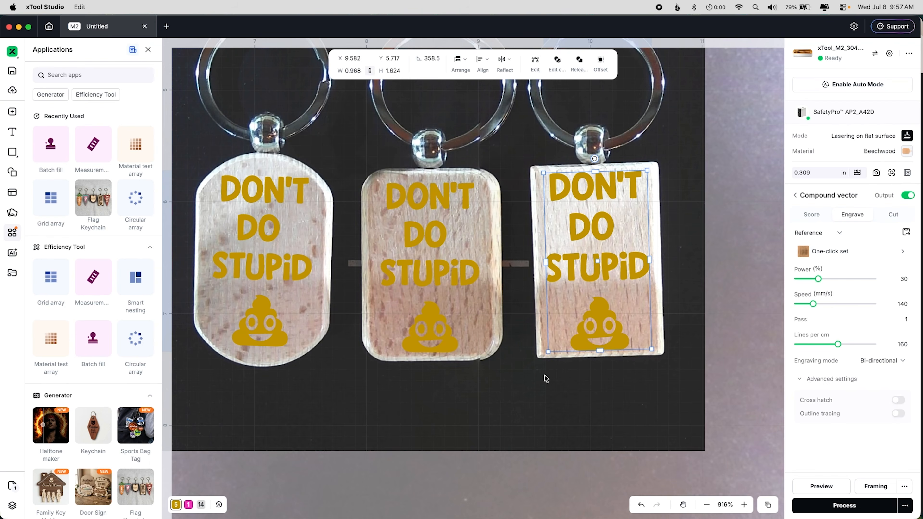
click(545, 378)
Nudge the DON'T DO STUPID design on the oval-ended keychain slightly to the left and deselect it.
click(321, 275)
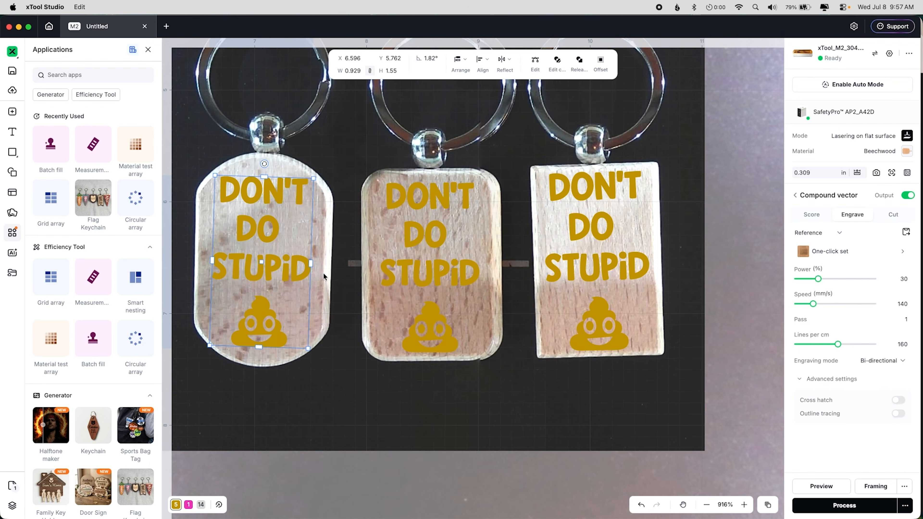
key(Left)
click(357, 442)
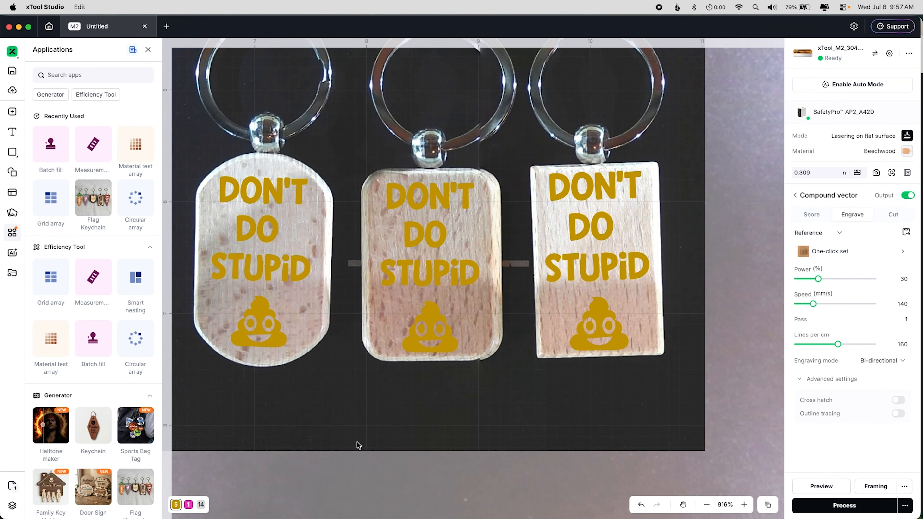
Close the applications list and delete the close view behind the three keychains.
key(super+0)
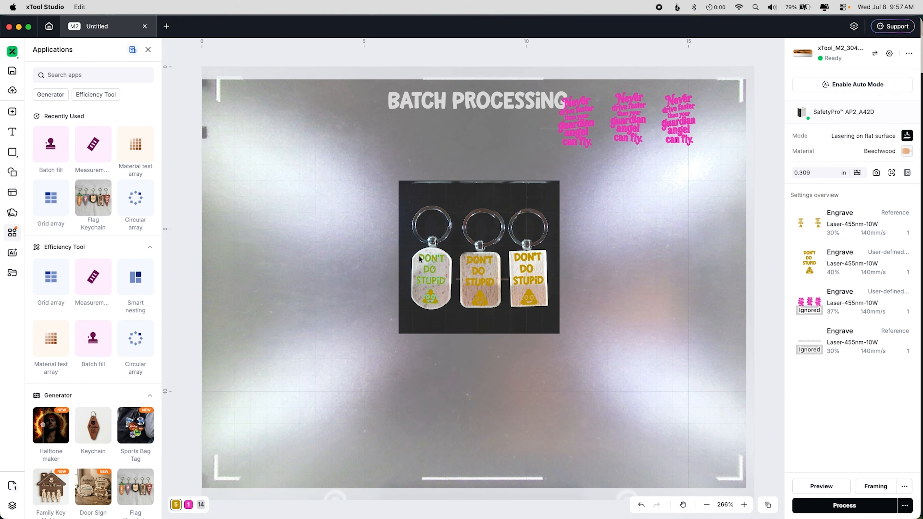
click(148, 49)
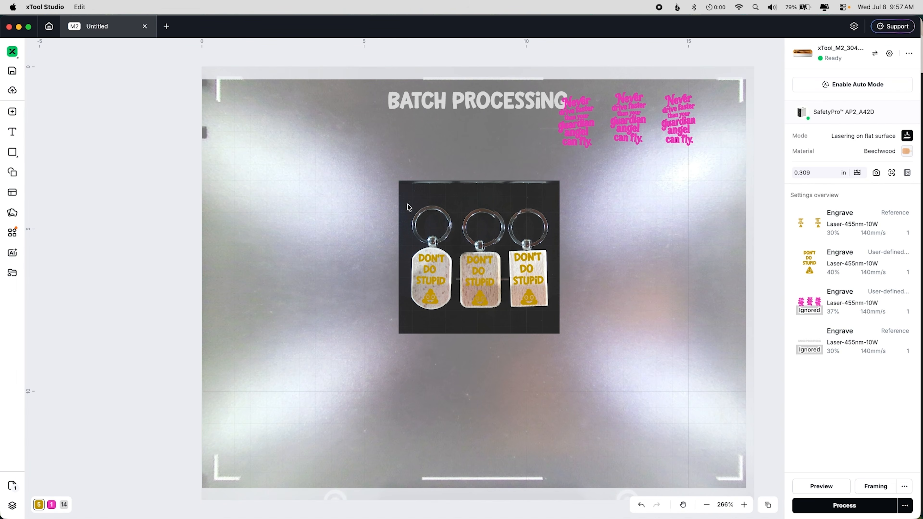
right_click(443, 197)
click(476, 324)
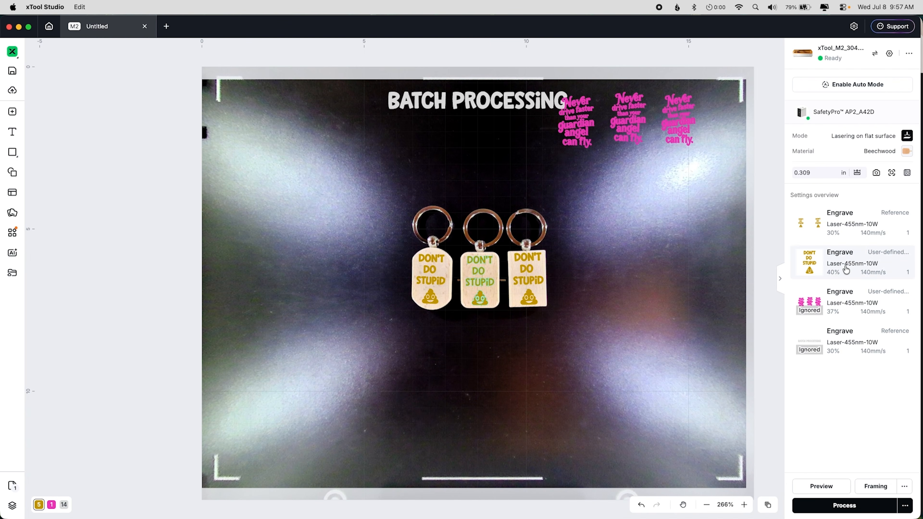
Copy the 40% power engrave settings of the middle design onto the two batch-filled designs that use 30%.
right_click(817, 263)
click(826, 268)
right_click(817, 228)
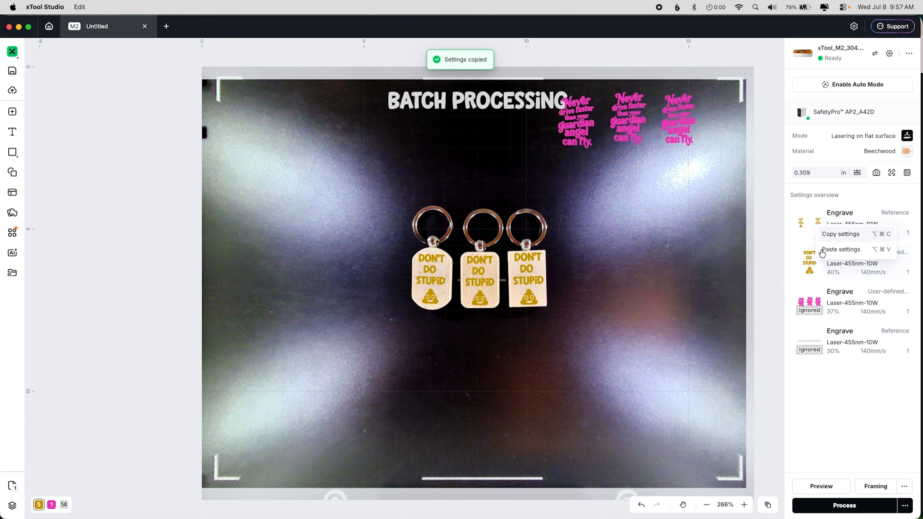
click(825, 240)
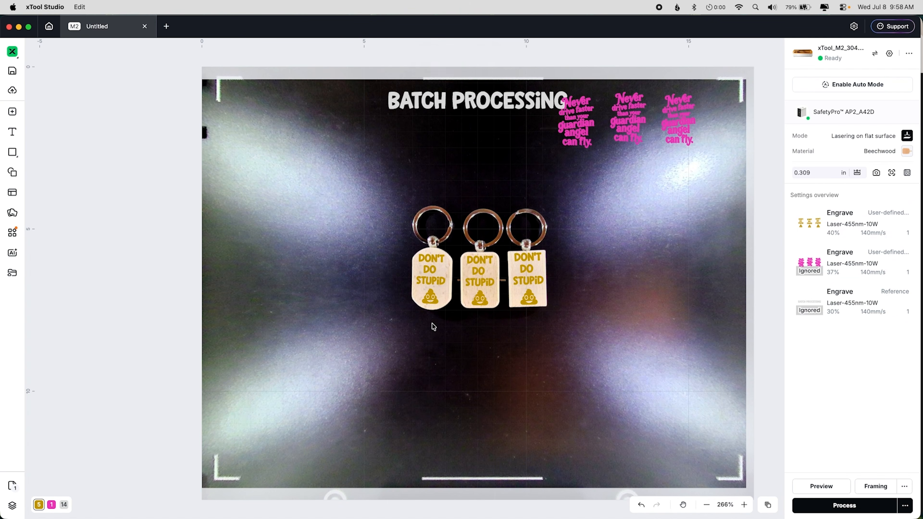
Take a close shot around the oval-ended keychain to check the design's placement, and delete that close view.
click(892, 176)
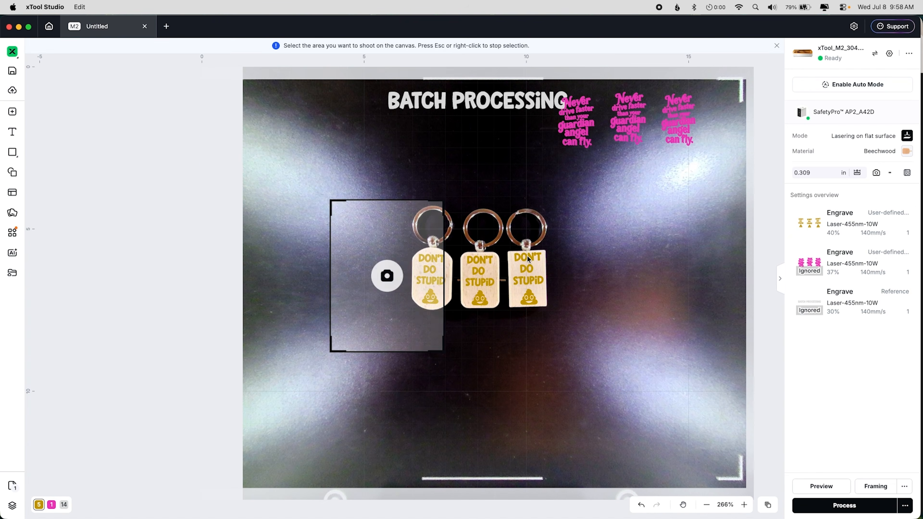
click(428, 285)
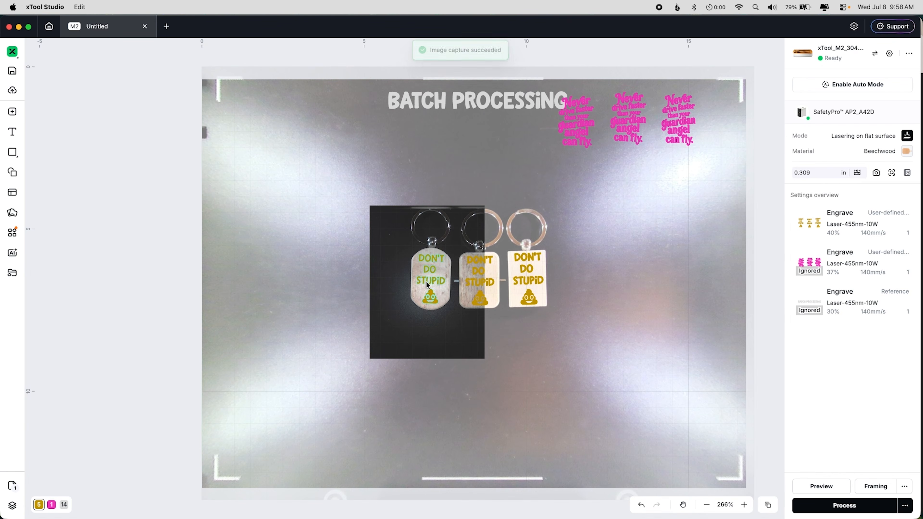
scroll(427, 285, up, 8)
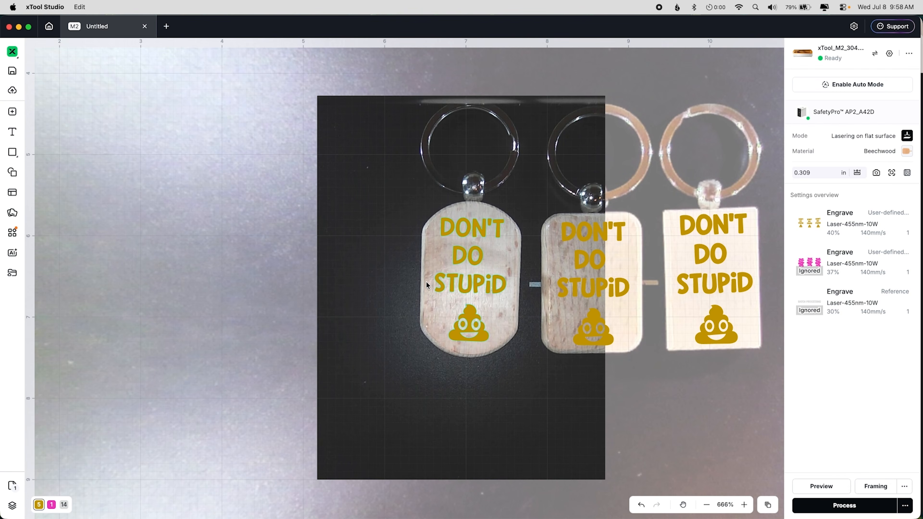
key(super+0)
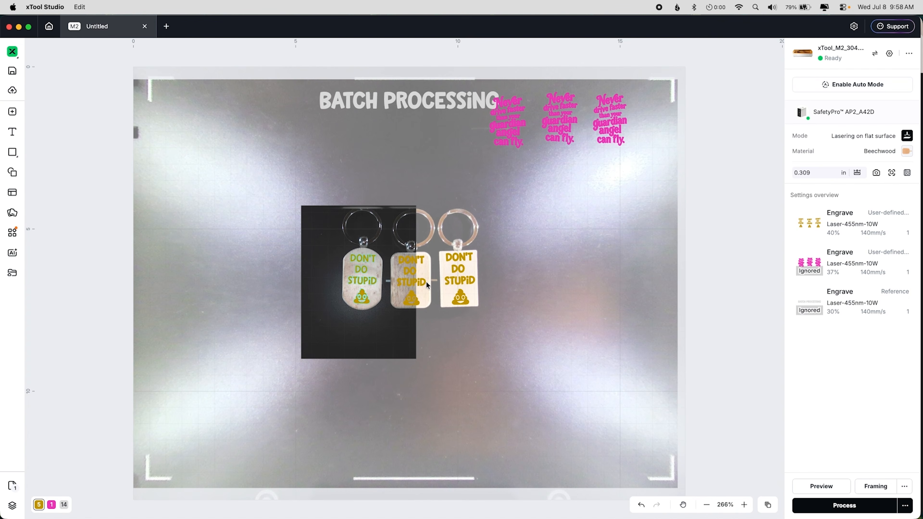
right_click(384, 351)
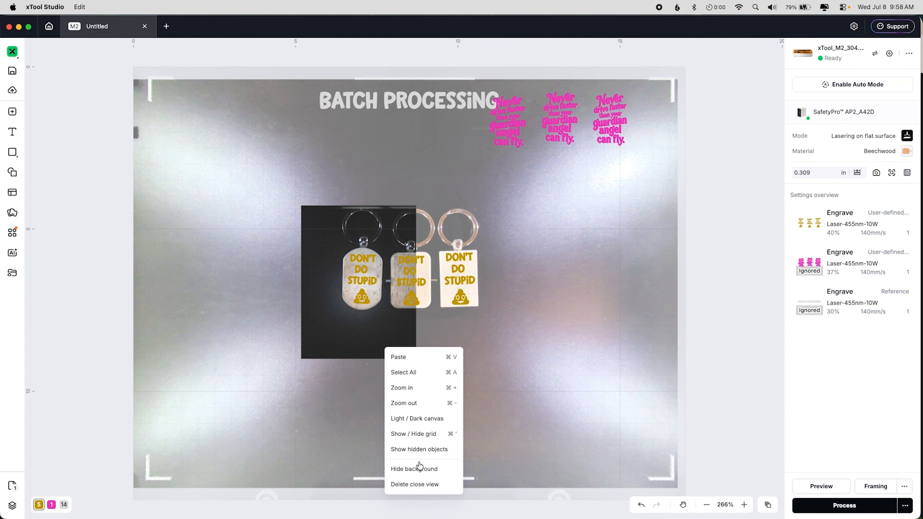
click(425, 484)
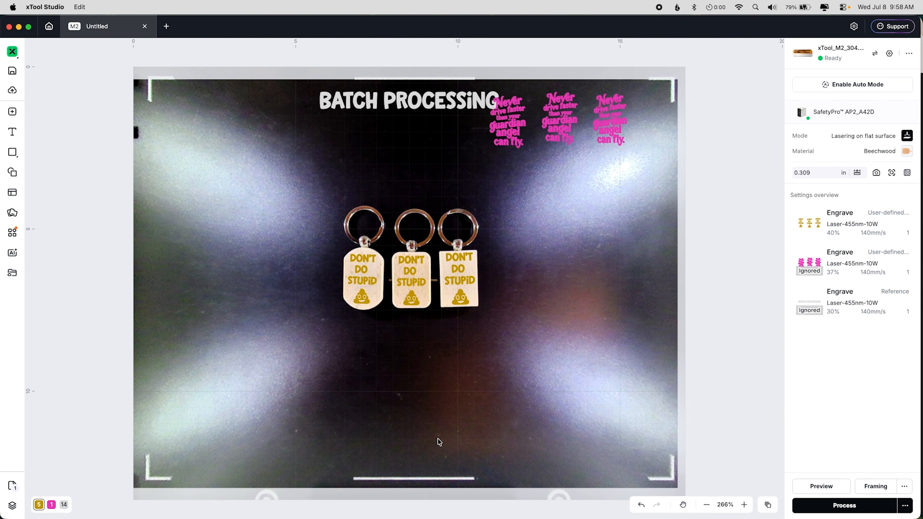
Send the three DON'T DO STUPID designs to processing and start the engraving job.
click(814, 505)
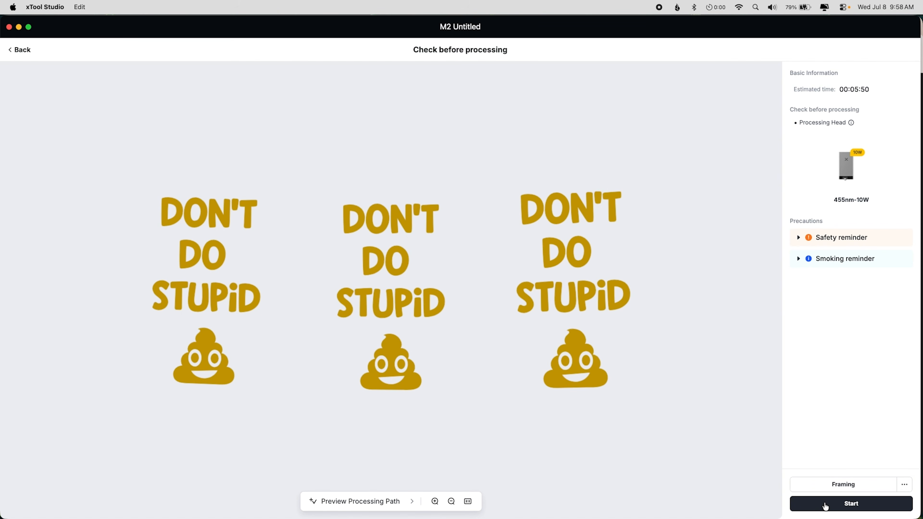
click(826, 505)
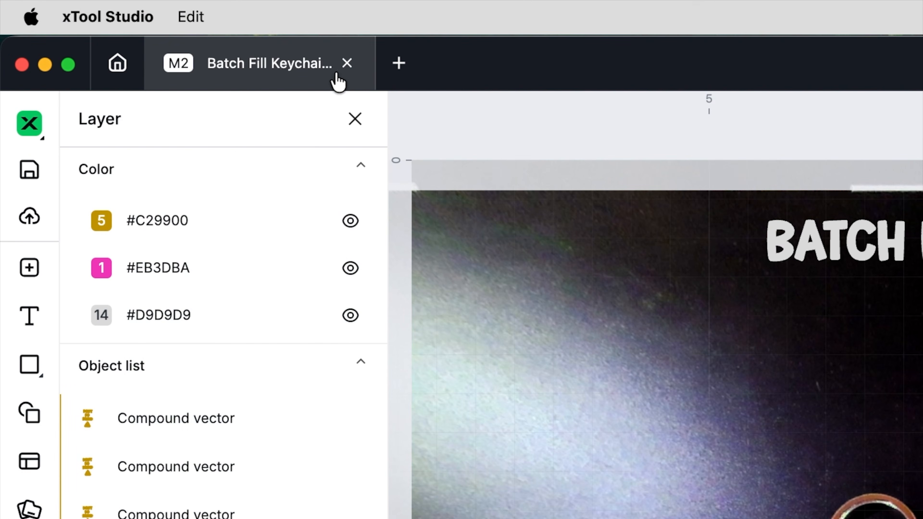
Switch to the Atomm website and examine the photos and information of the Funny Guardian Angel Engraving project.
click(347, 62)
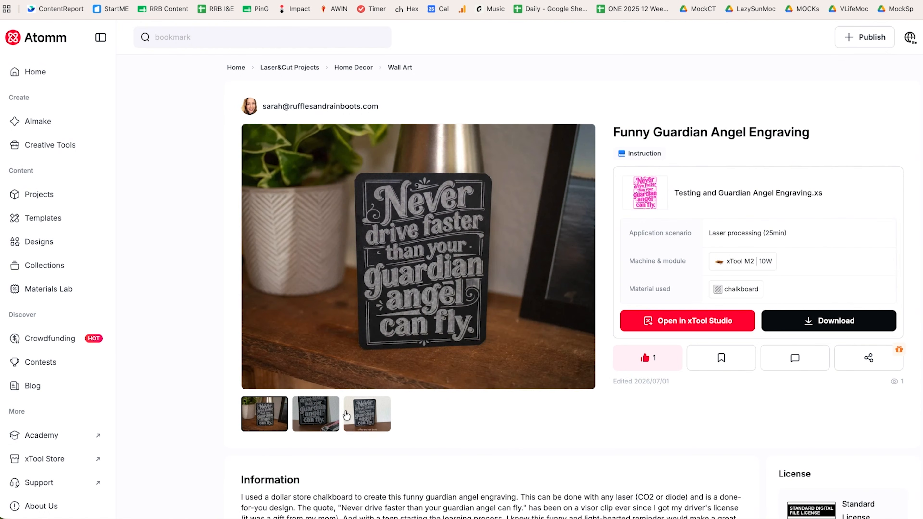
click(315, 419)
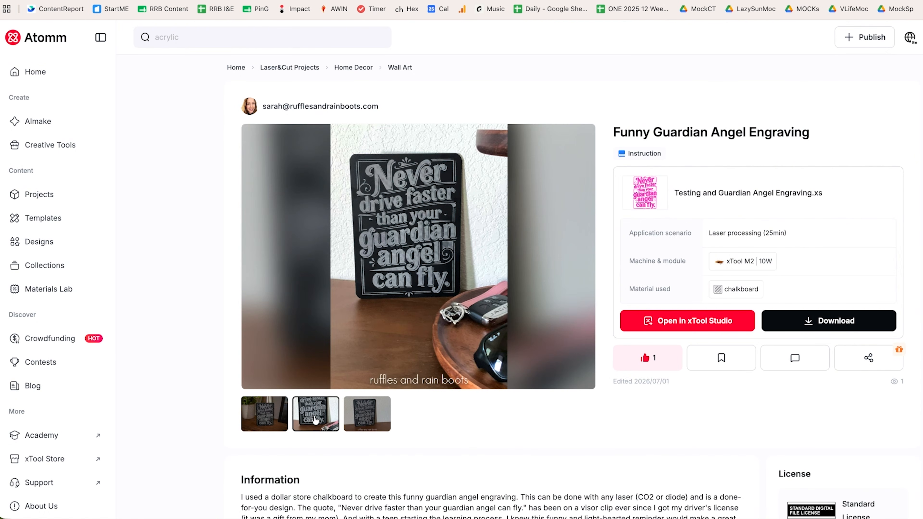
click(348, 428)
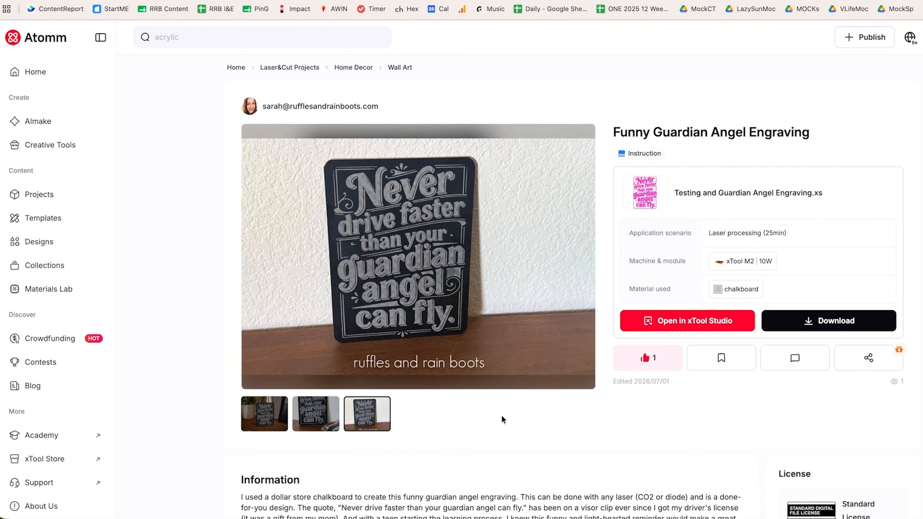
scroll(474, 437, down, 5)
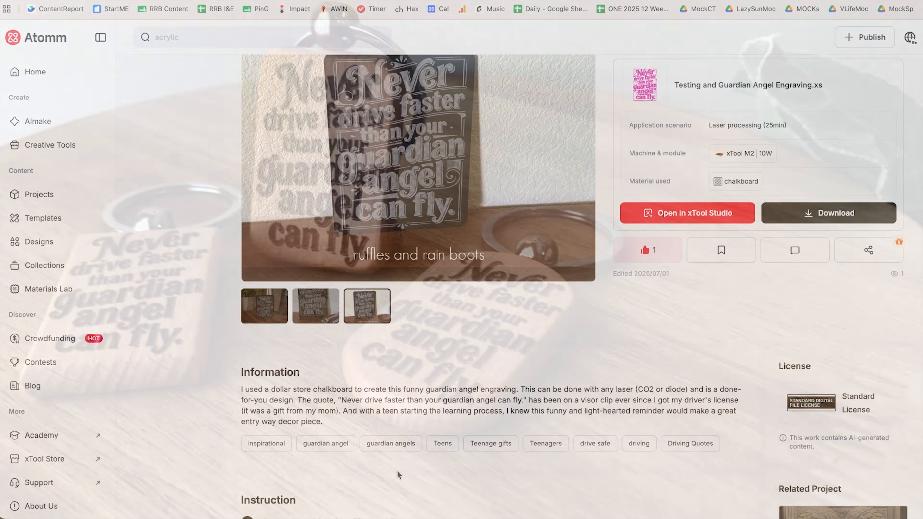